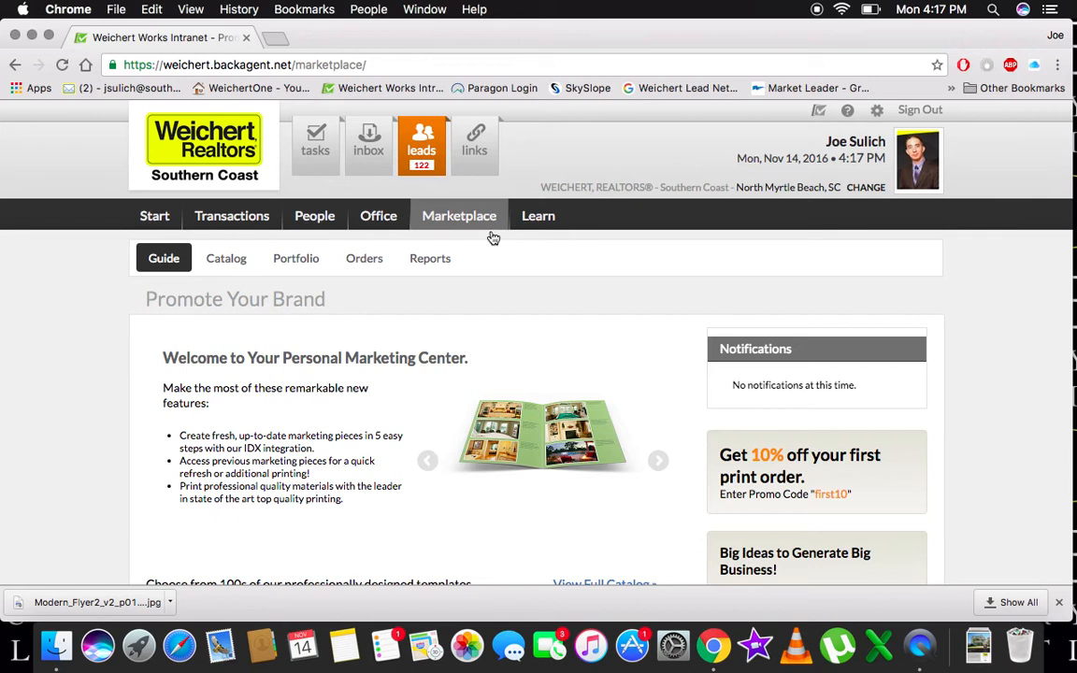
# - Browse the marketplace guide's template categories and open the Flyers catalog
pyautogui.scroll(-5, 483, 318)
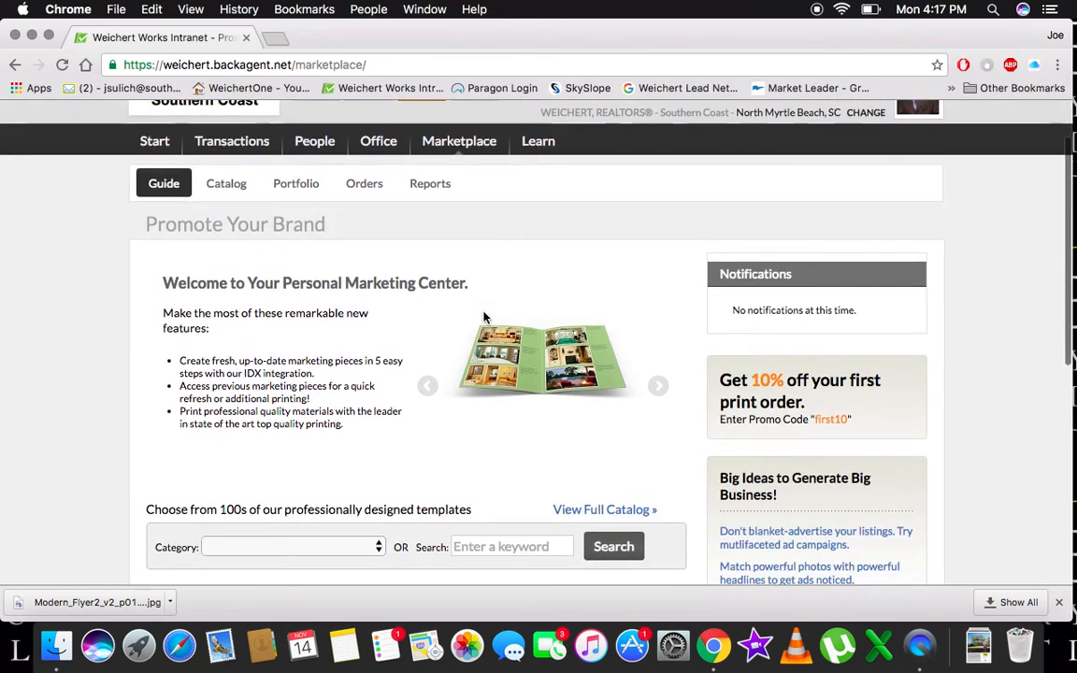
pyautogui.scroll(-1, 483, 318)
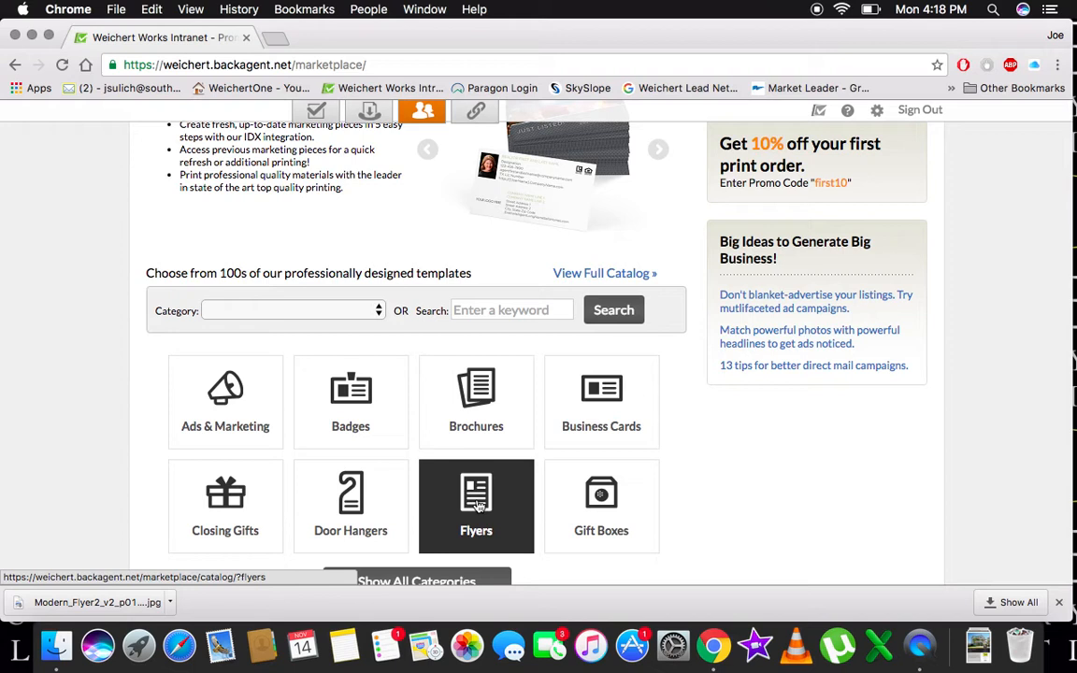
pyautogui.scroll(2, 479, 505)
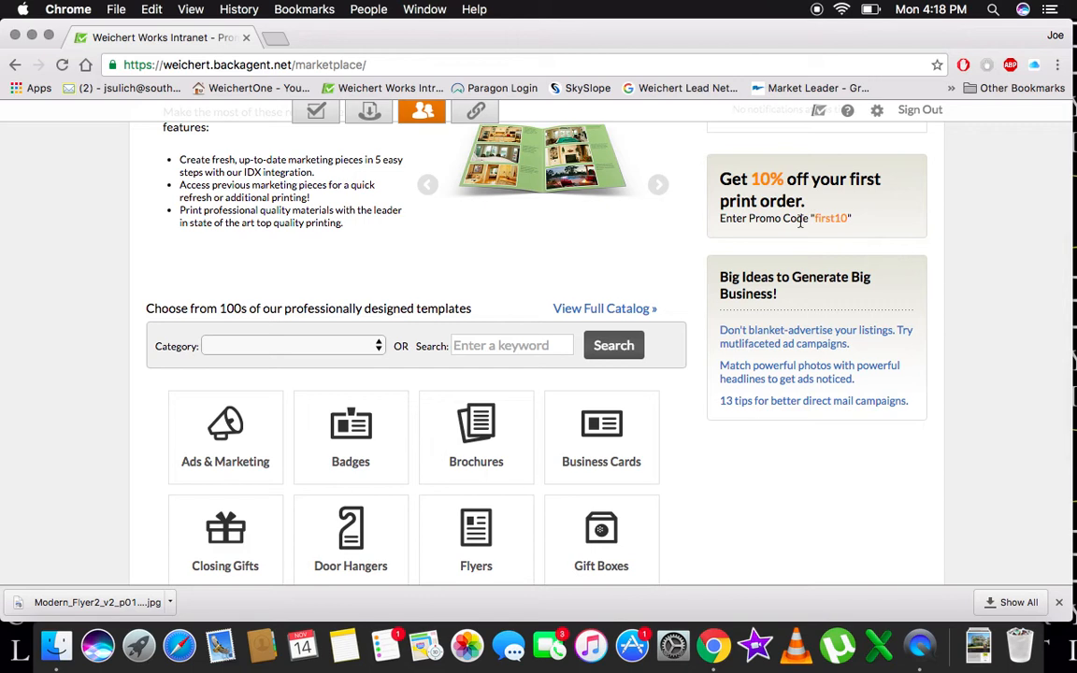
pyautogui.click(477, 529)
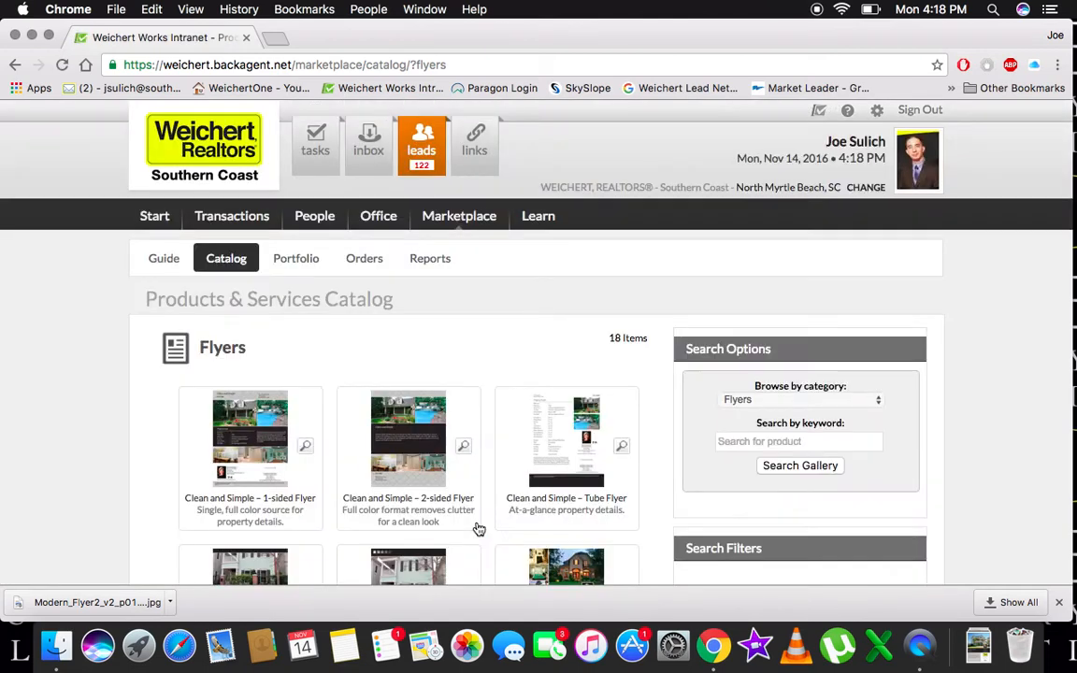
# - Look through the flyer templates and open the product details for Modern Marvel – 2-sided Flyer
pyautogui.scroll(-3, 478, 527)
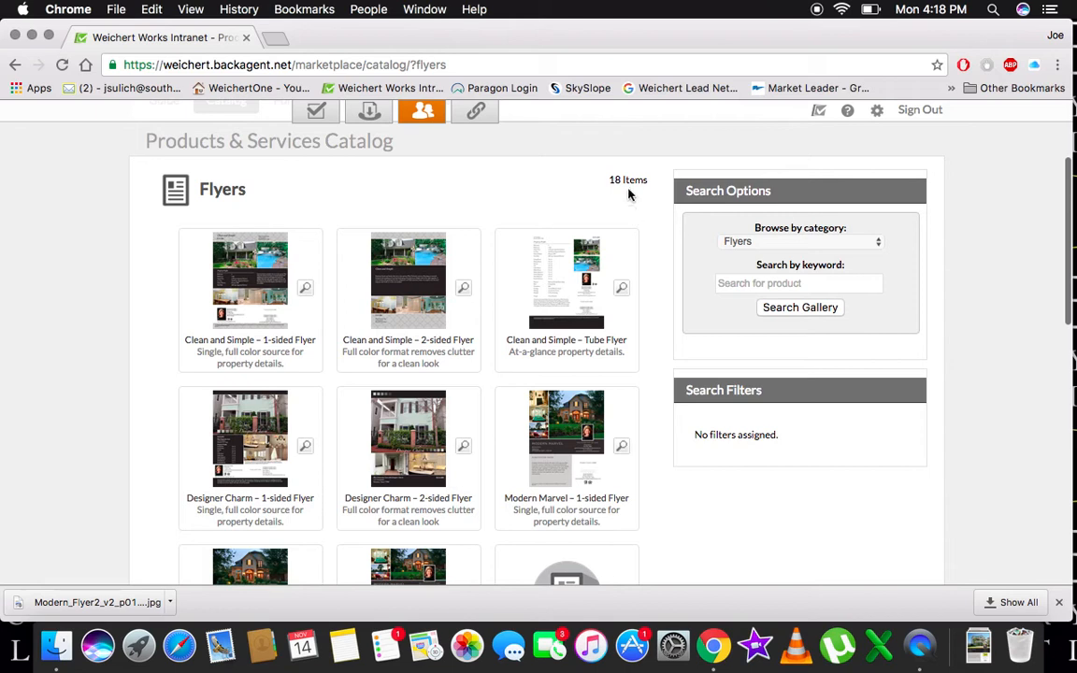
pyautogui.scroll(-6, 400, 463)
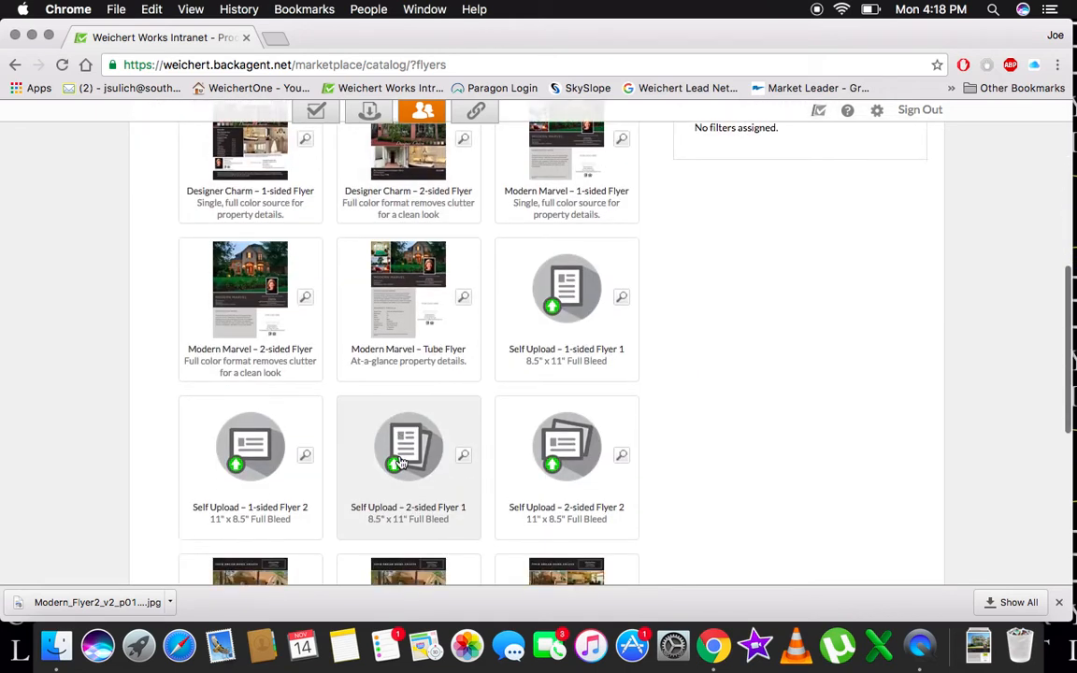
pyautogui.scroll(-2, 401, 463)
pyautogui.scroll(2, 401, 463)
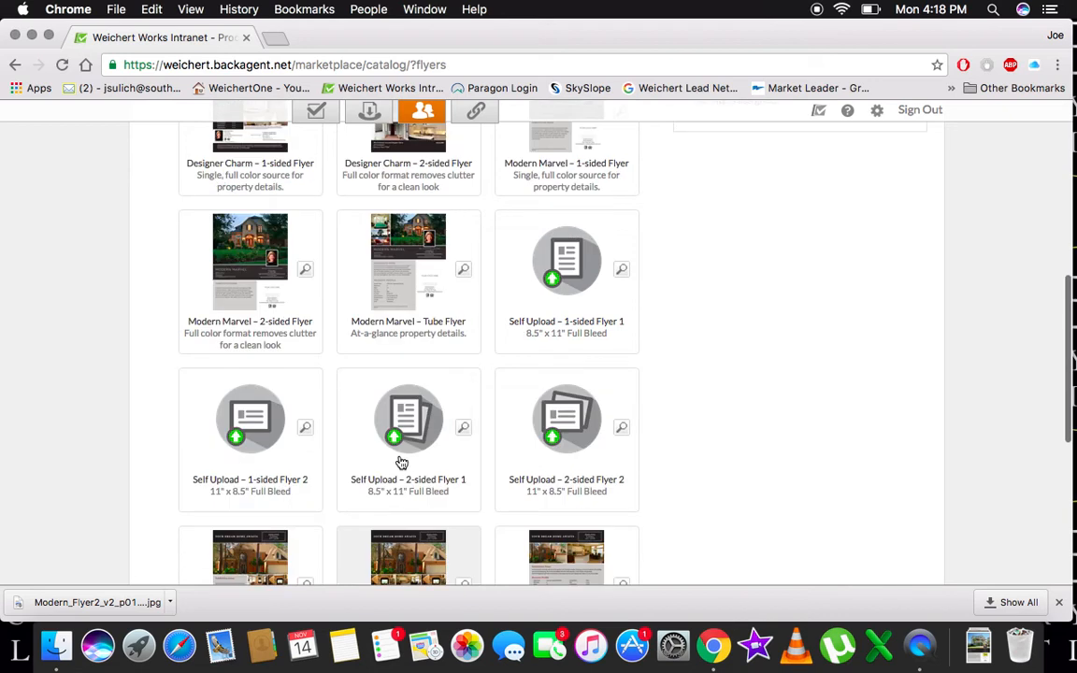
pyautogui.scroll(3, 401, 463)
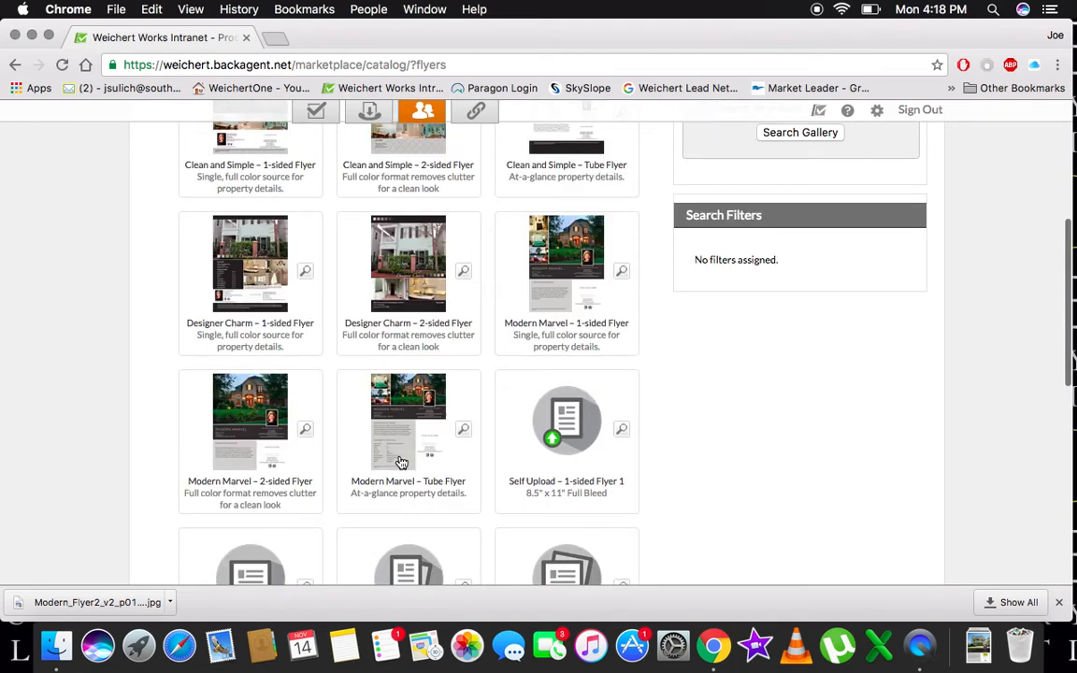
pyautogui.click(245, 412)
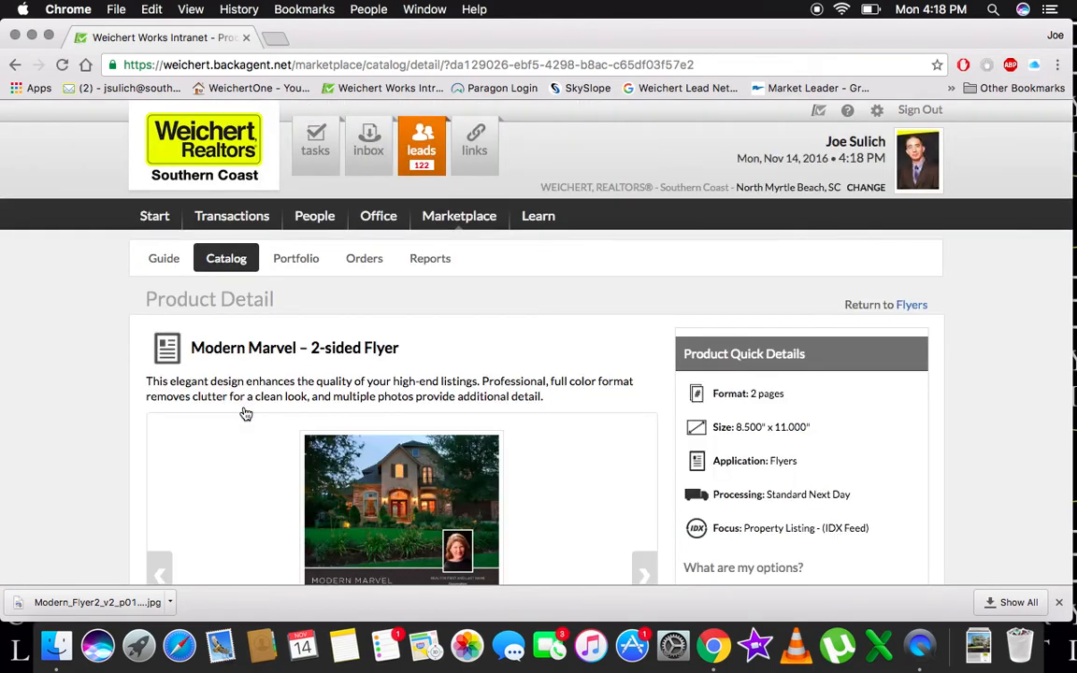
# - Preview the flyer's back and front pages and examine the free print-ready download option
pyautogui.scroll(-5, 245, 413)
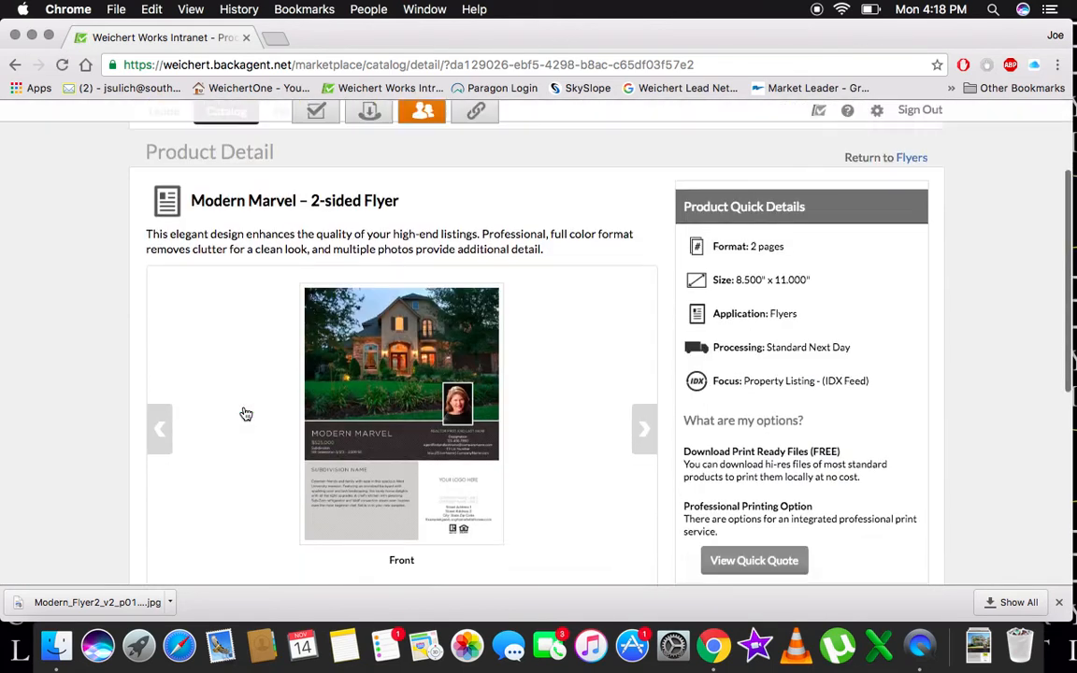
pyautogui.click(272, 540)
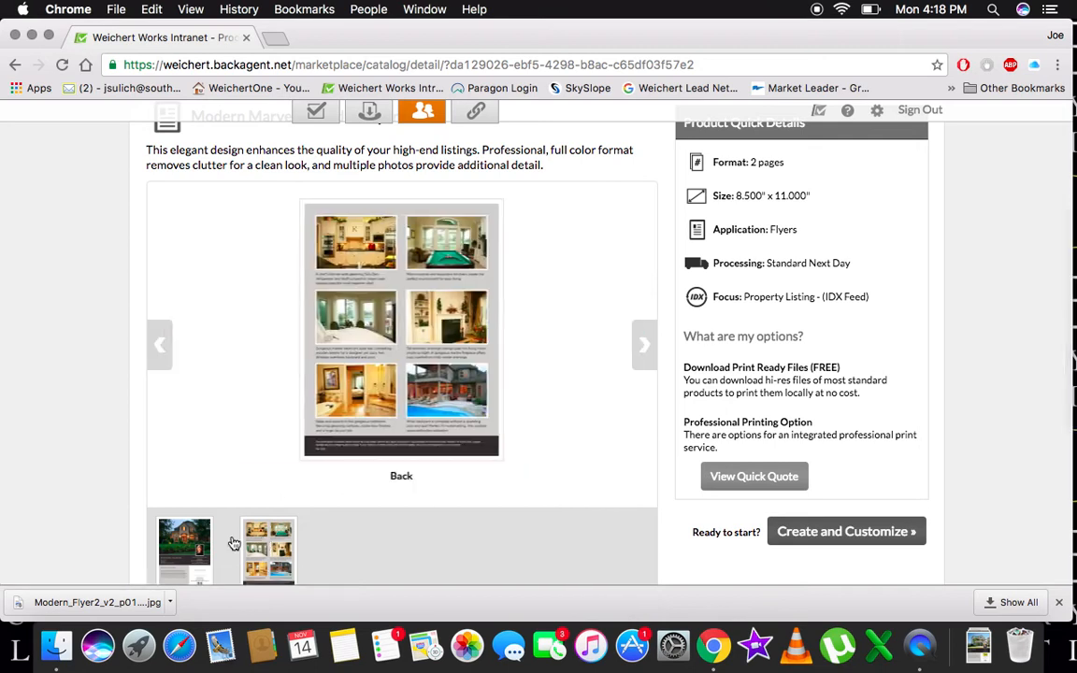
pyautogui.click(197, 544)
pyautogui.scroll(1, 795, 318)
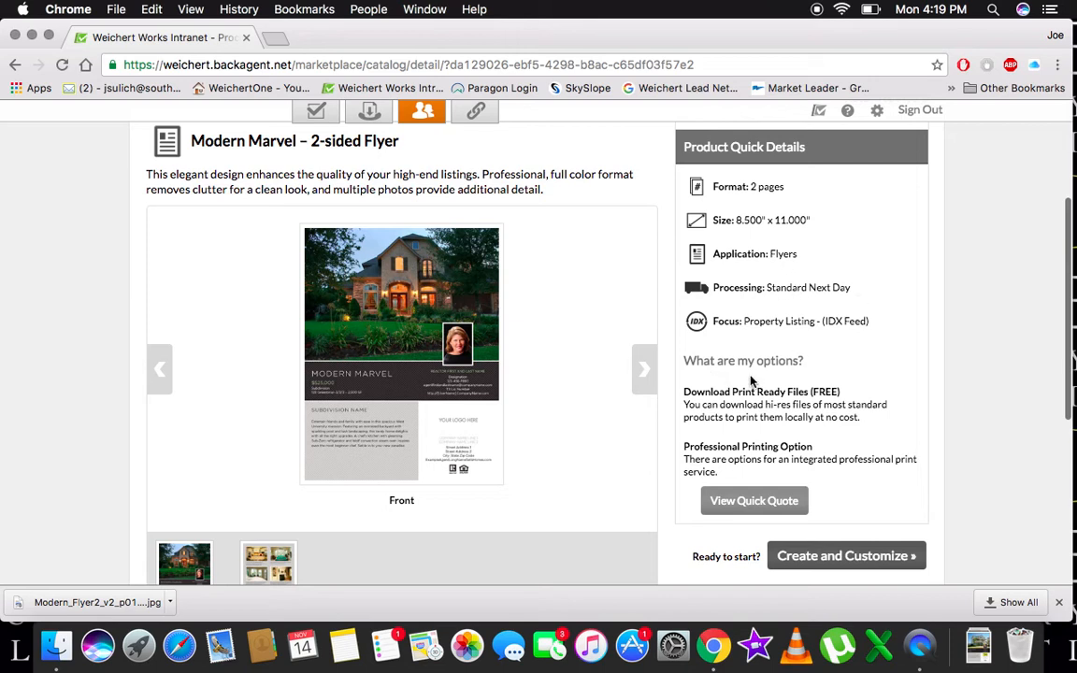
pyautogui.moveTo(683, 392); pyautogui.dragTo(846, 393)
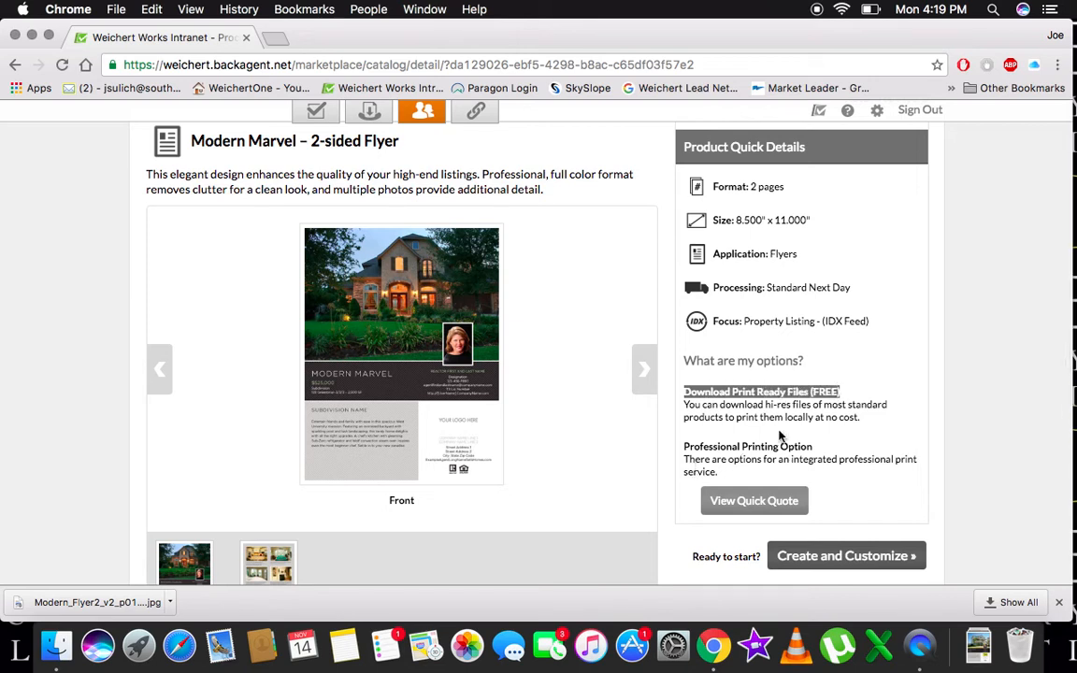
# - Start creating and customizing the Modern Marvel 2-sided flyer and look over its front page
pyautogui.scroll(-3, 629, 482)
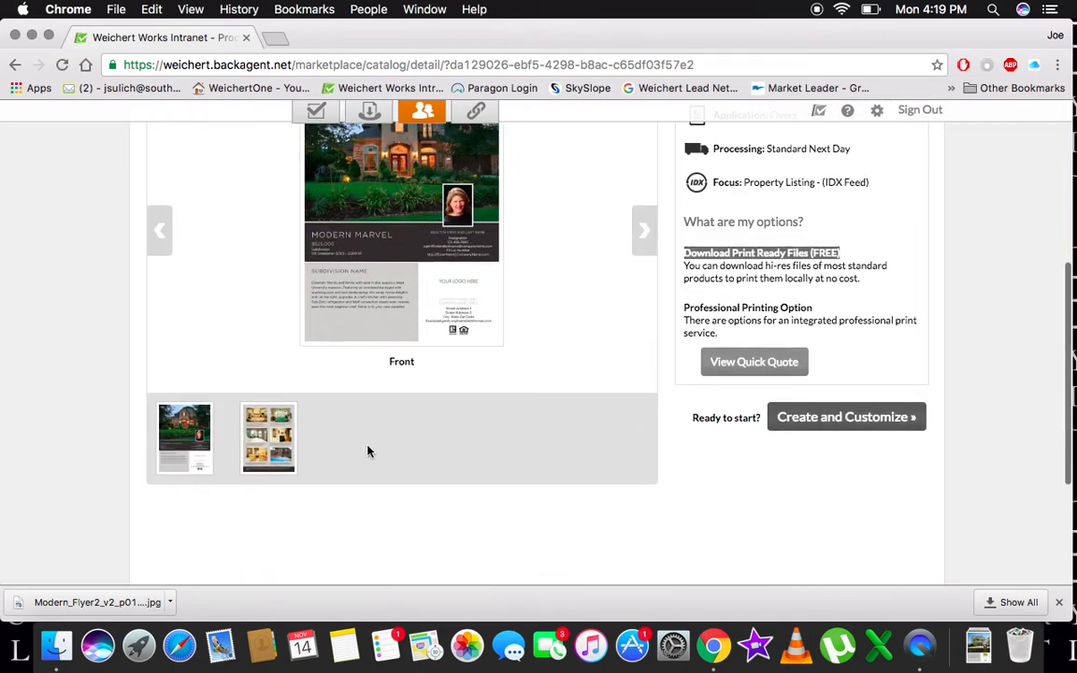
pyautogui.click(813, 425)
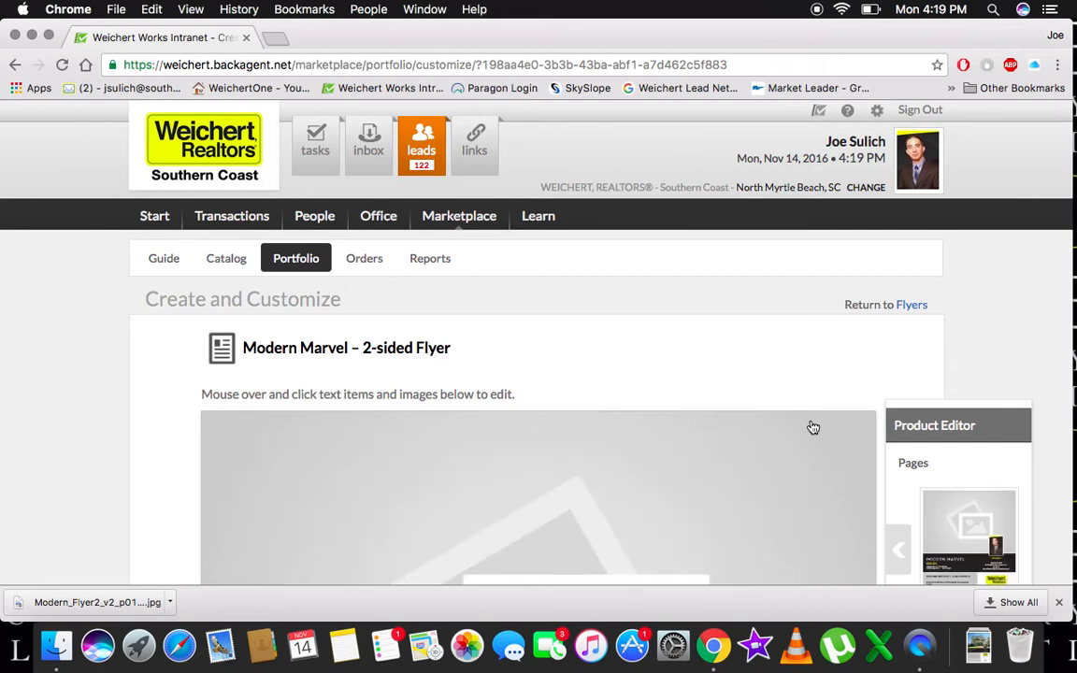
pyautogui.scroll(-5, 812, 427)
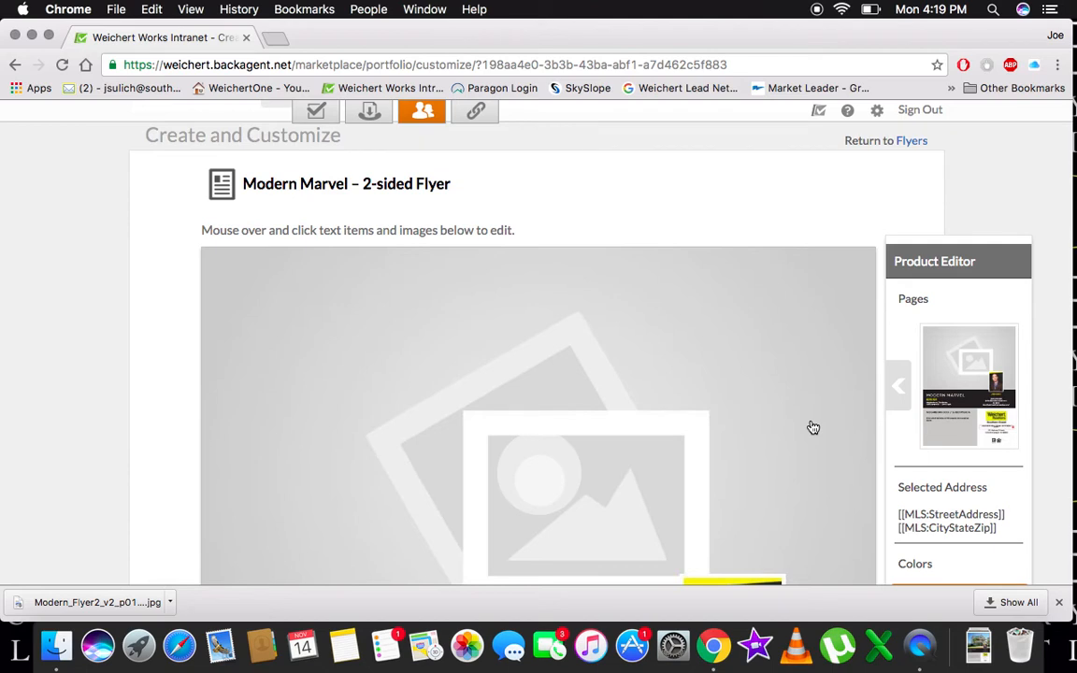
pyautogui.scroll(-5, 813, 427)
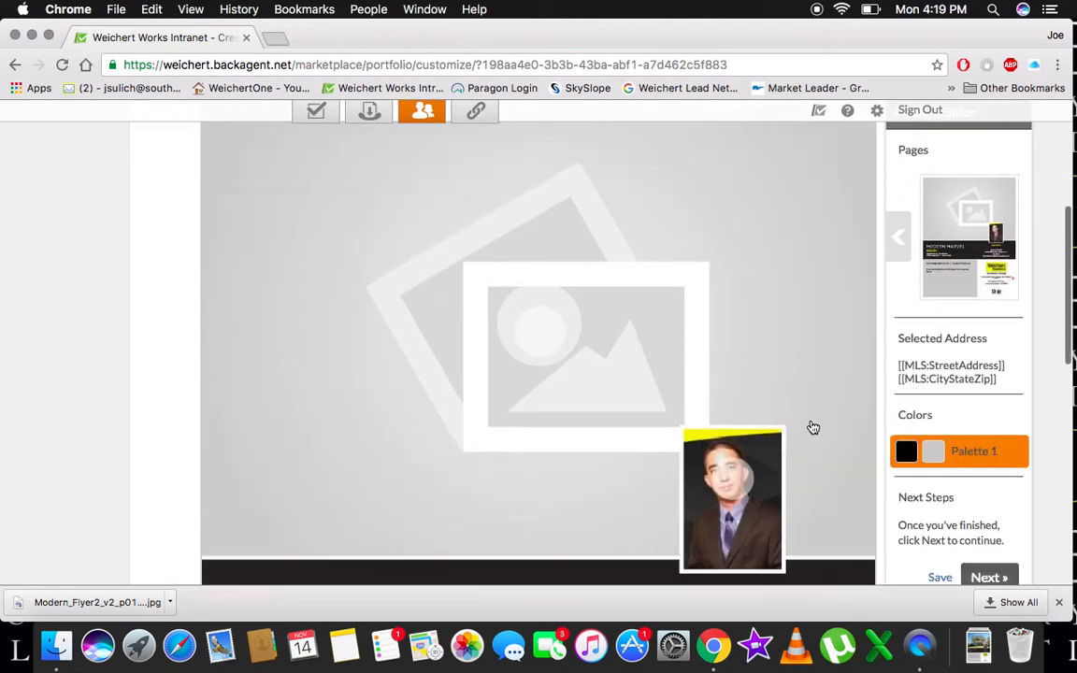
pyautogui.scroll(2, 813, 427)
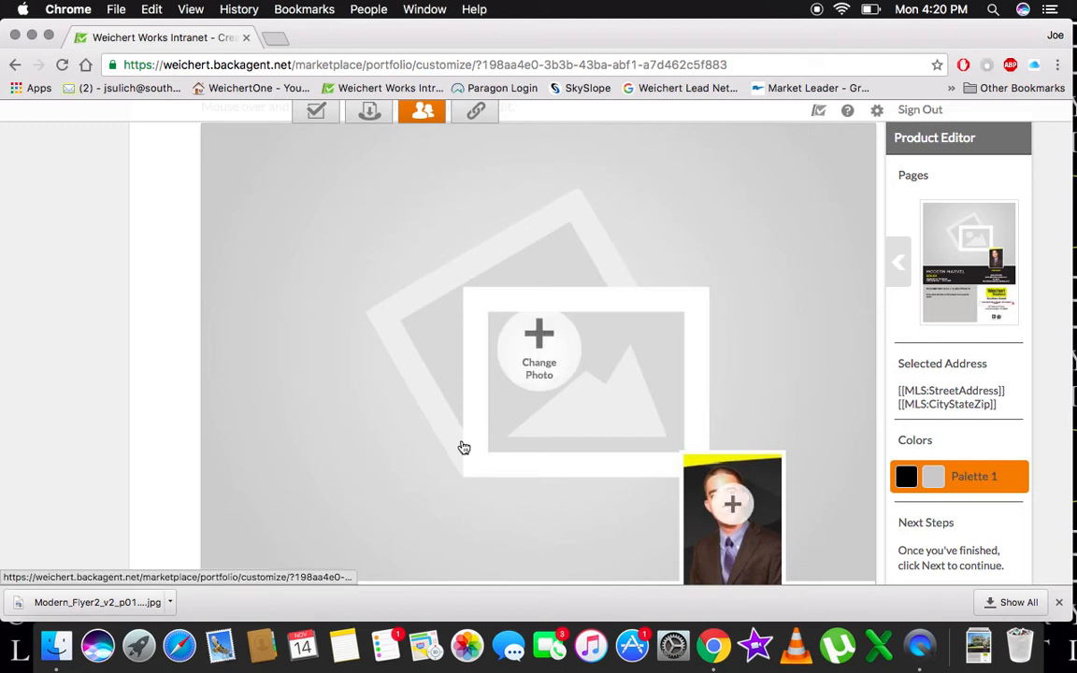
pyautogui.scroll(-5, 464, 448)
pyautogui.scroll(-5, 464, 448)
pyautogui.scroll(2, 464, 447)
pyautogui.scroll(7, 461, 447)
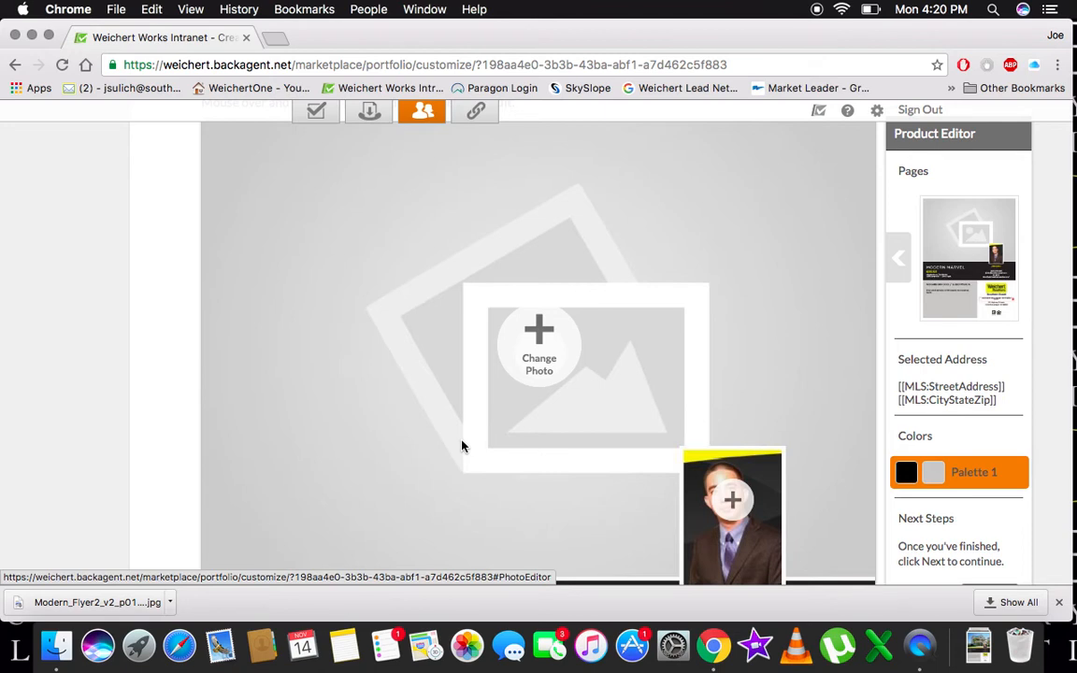
# - Upload 1620874.JPG from the Desktop, agreeing to the photo licensing terms, and use it as the front page's main photo
pyautogui.click(540, 350)
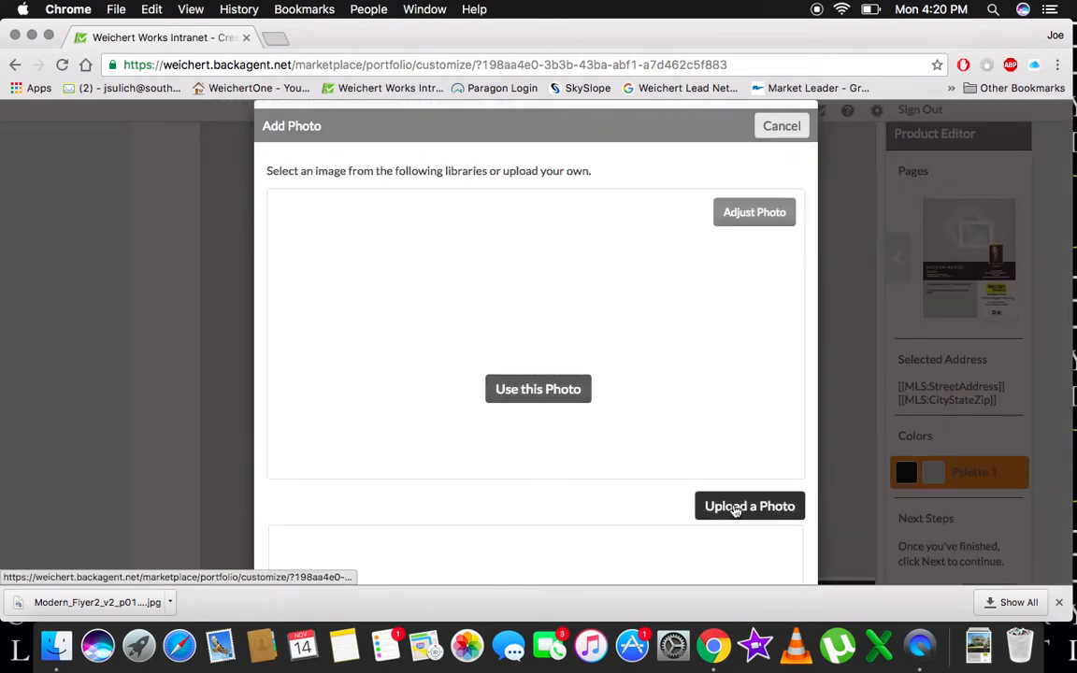
pyautogui.click(736, 510)
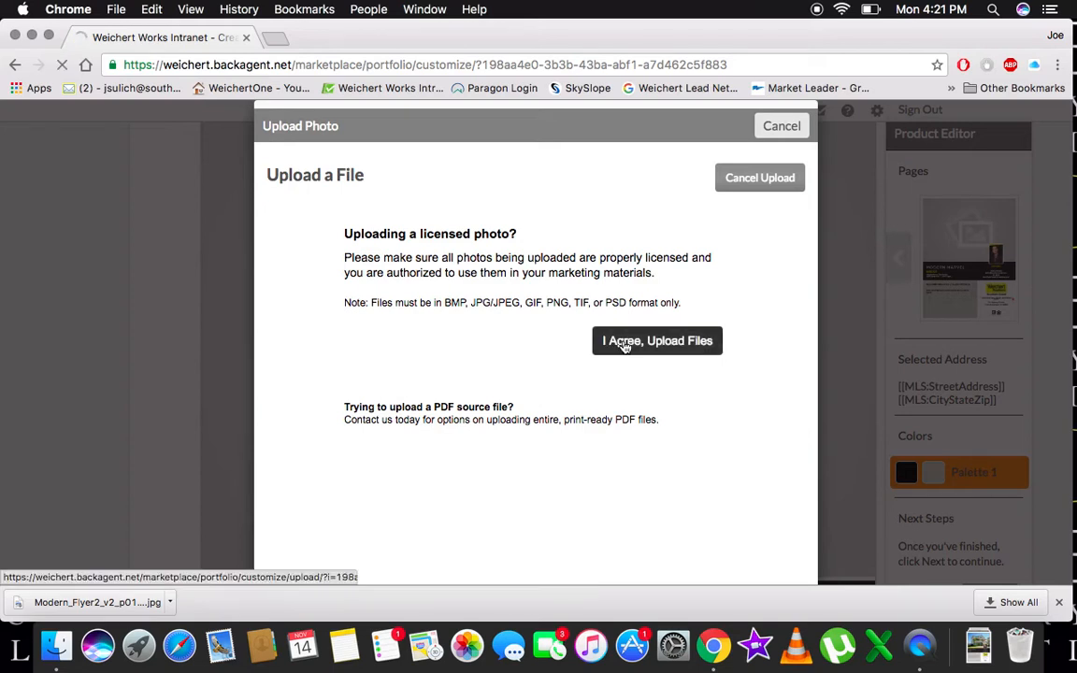
pyautogui.click(625, 344)
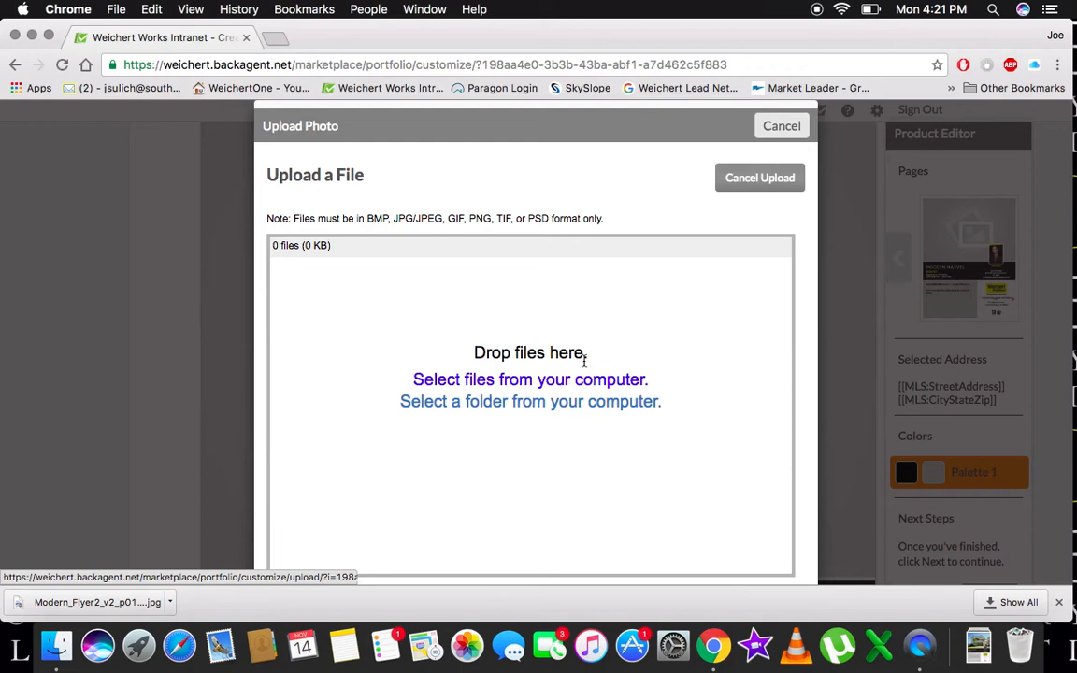
pyautogui.click(469, 386)
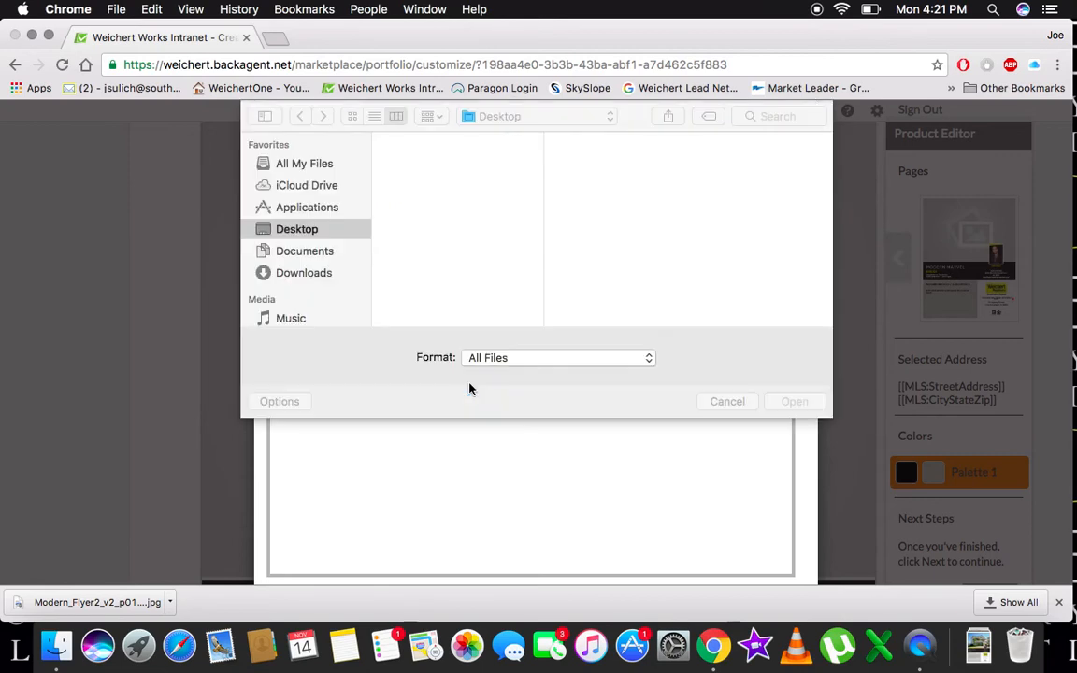
pyautogui.click(412, 172)
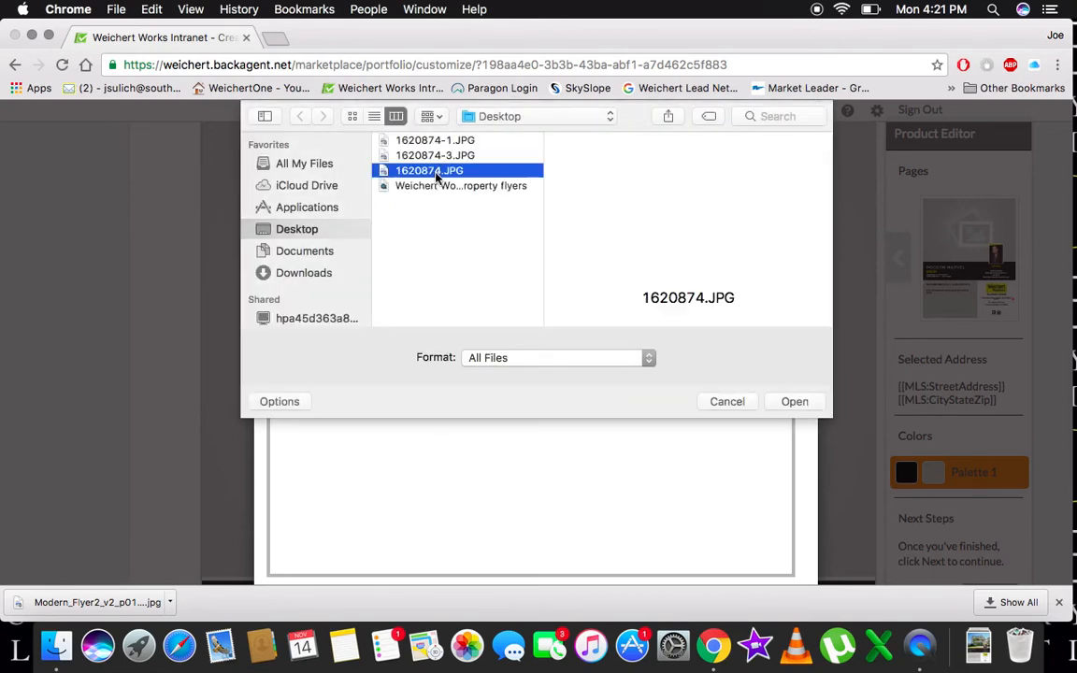
pyautogui.click(794, 402)
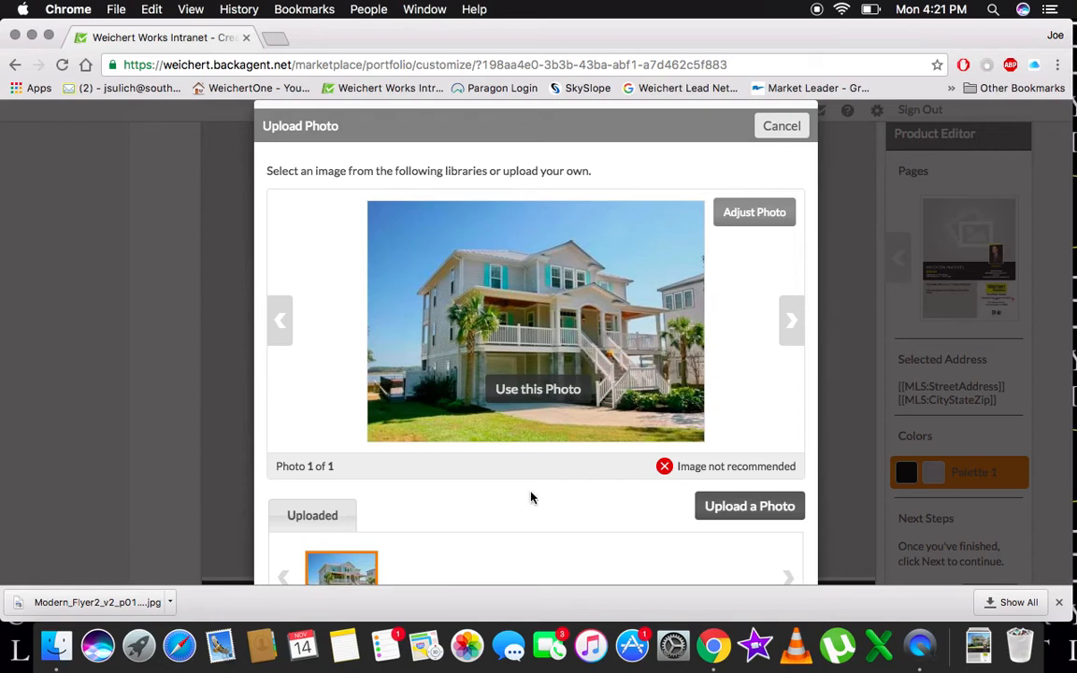
pyautogui.click(537, 394)
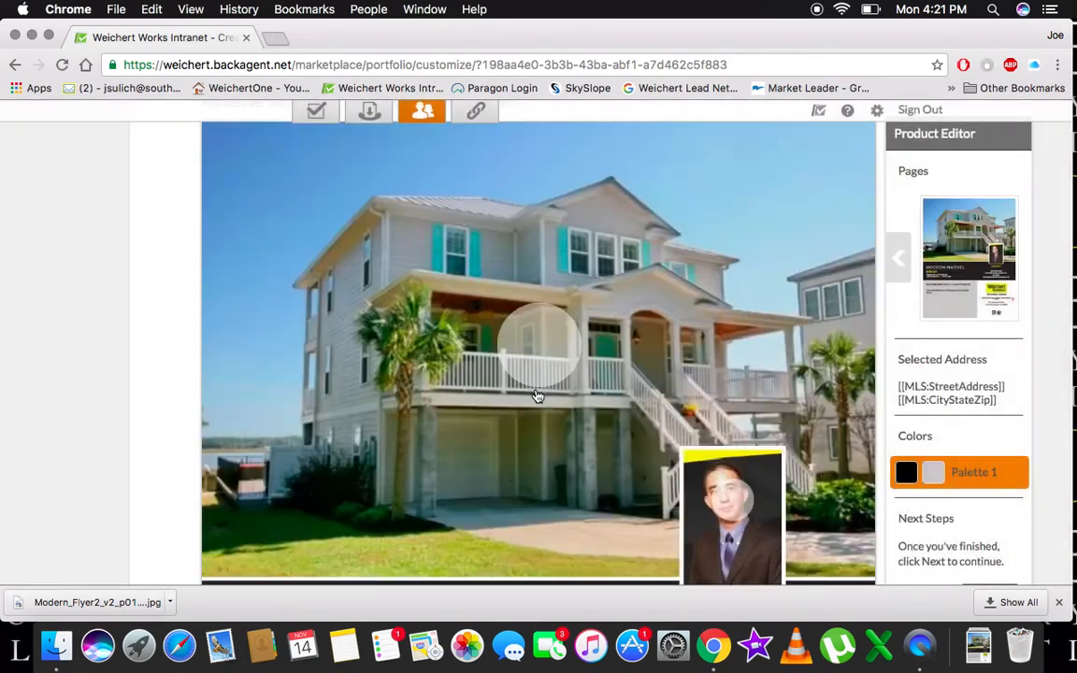
# - Replace the flyer's "MODERN MARVEL" headline with "Open House!"
pyautogui.scroll(-3, 538, 395)
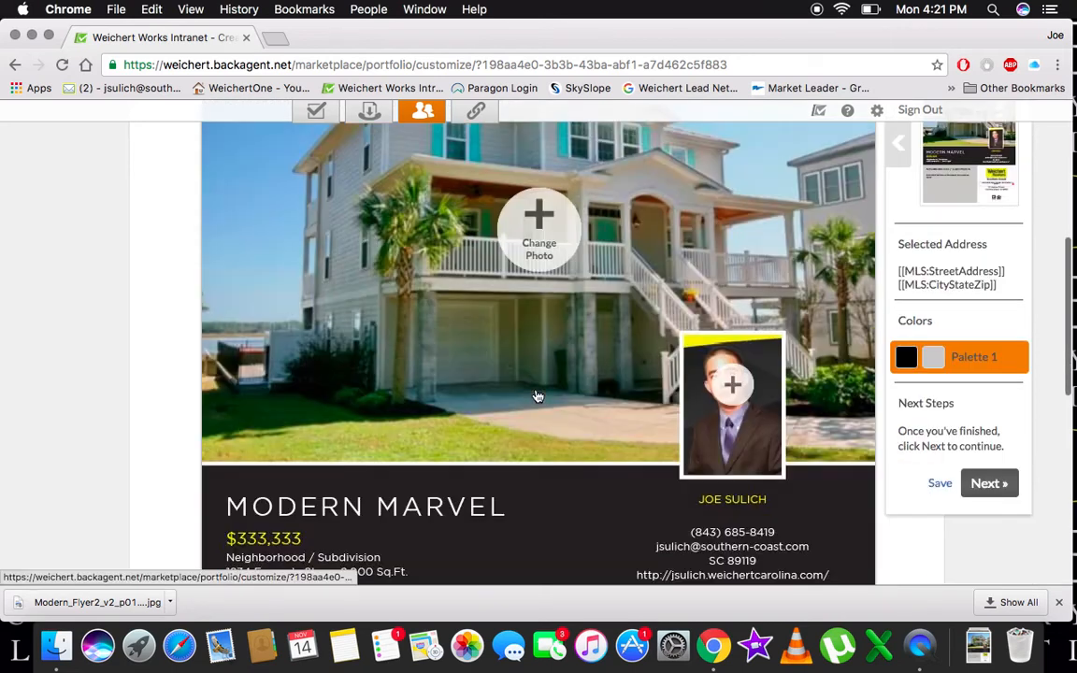
pyautogui.scroll(-4, 537, 396)
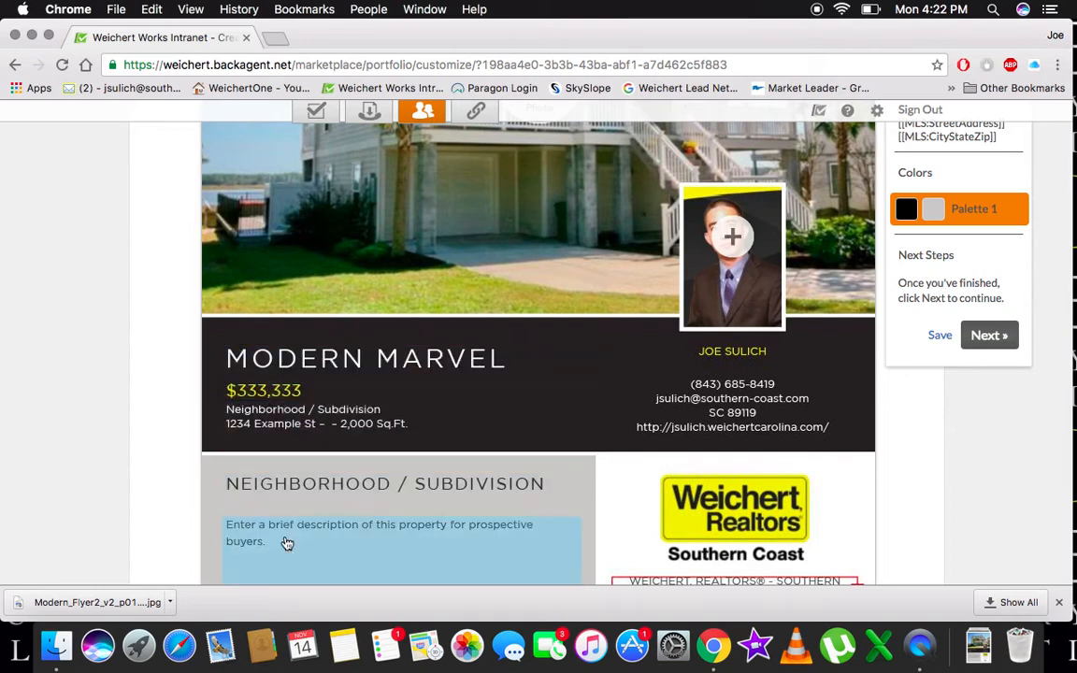
pyautogui.click(329, 358)
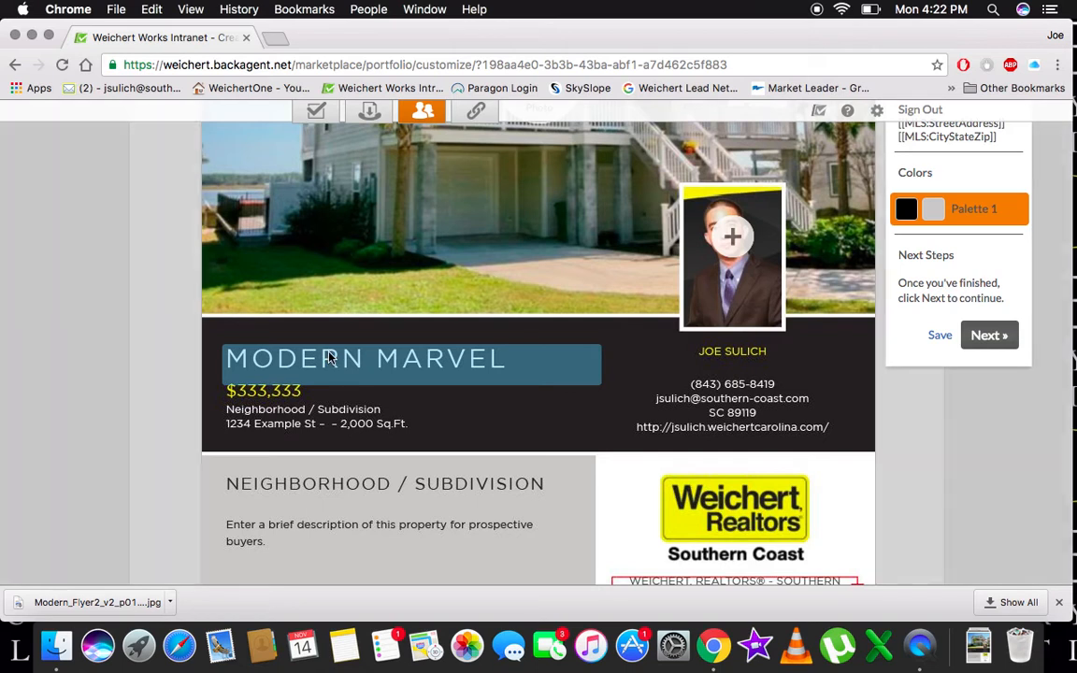
pyautogui.moveTo(481, 368); pyautogui.dragTo(290, 364)
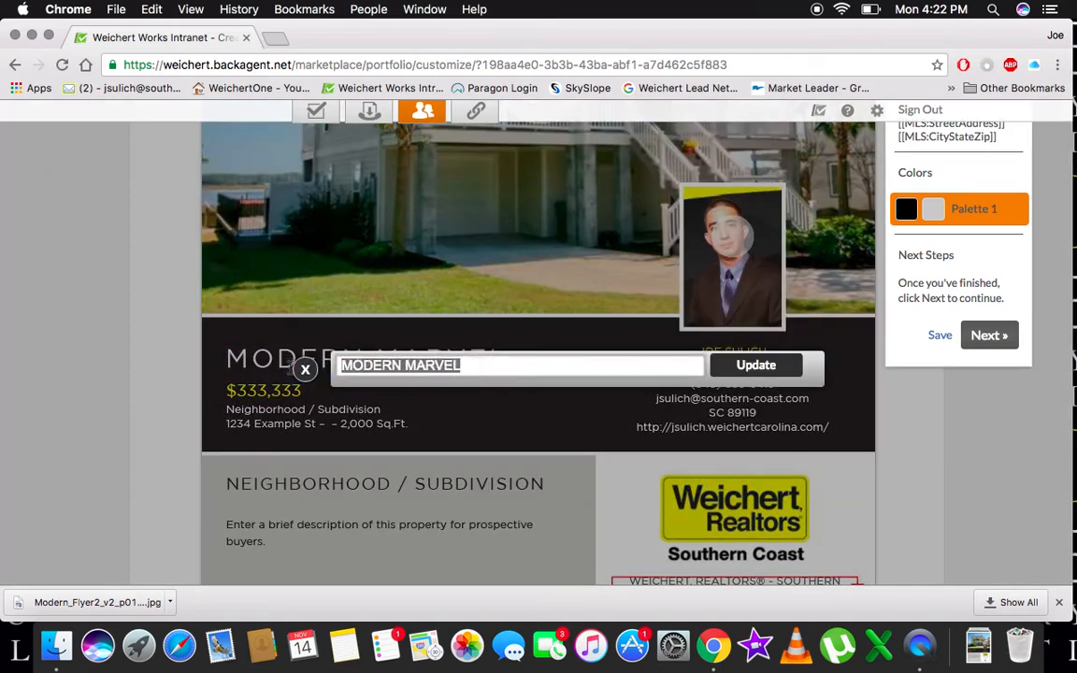
pyautogui.write('Open House!')
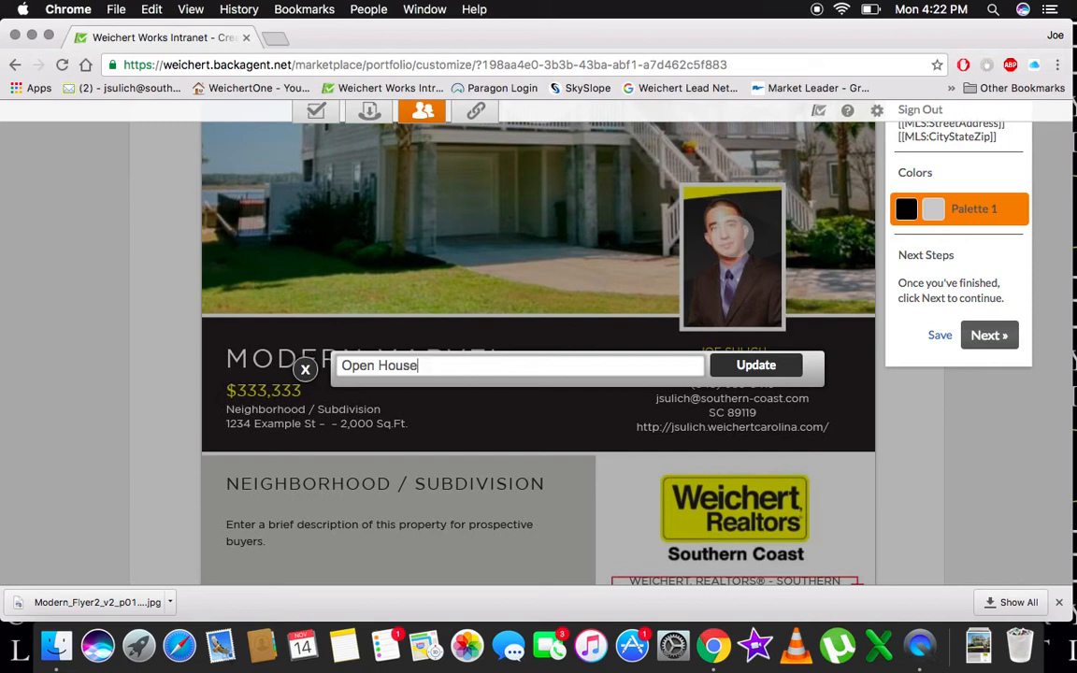
pyautogui.click(755, 367)
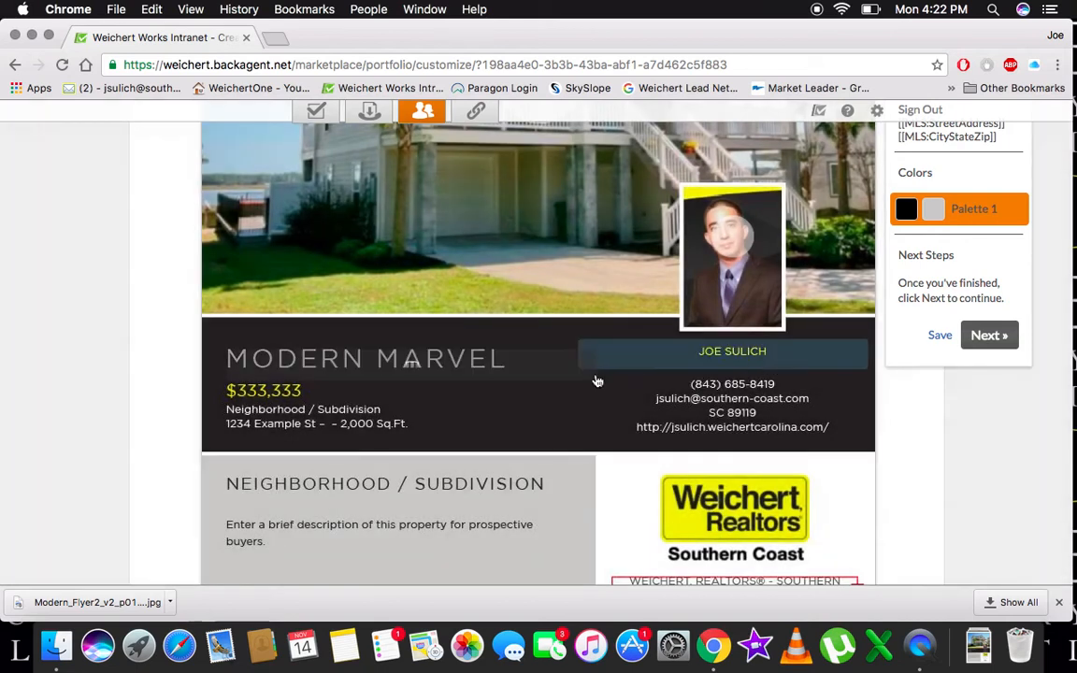
# - Replace the example price under the "Open House!" headline with "$1,000,000"
pyautogui.click(288, 393)
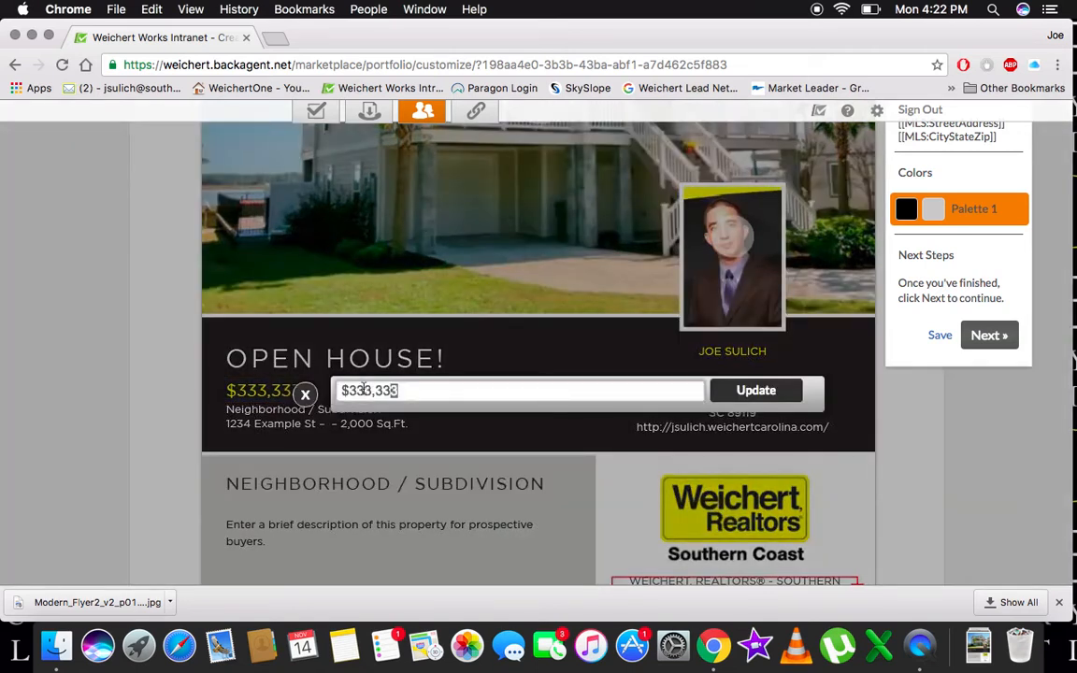
pyautogui.moveTo(400, 391); pyautogui.dragTo(342, 391)
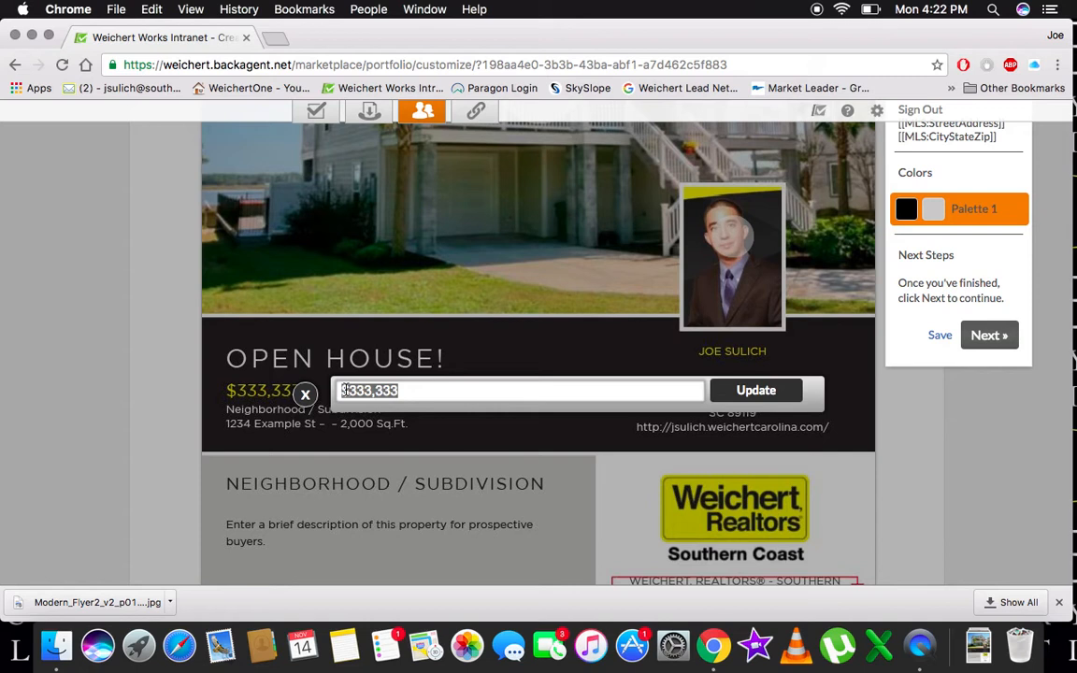
pyautogui.write('$1,000')
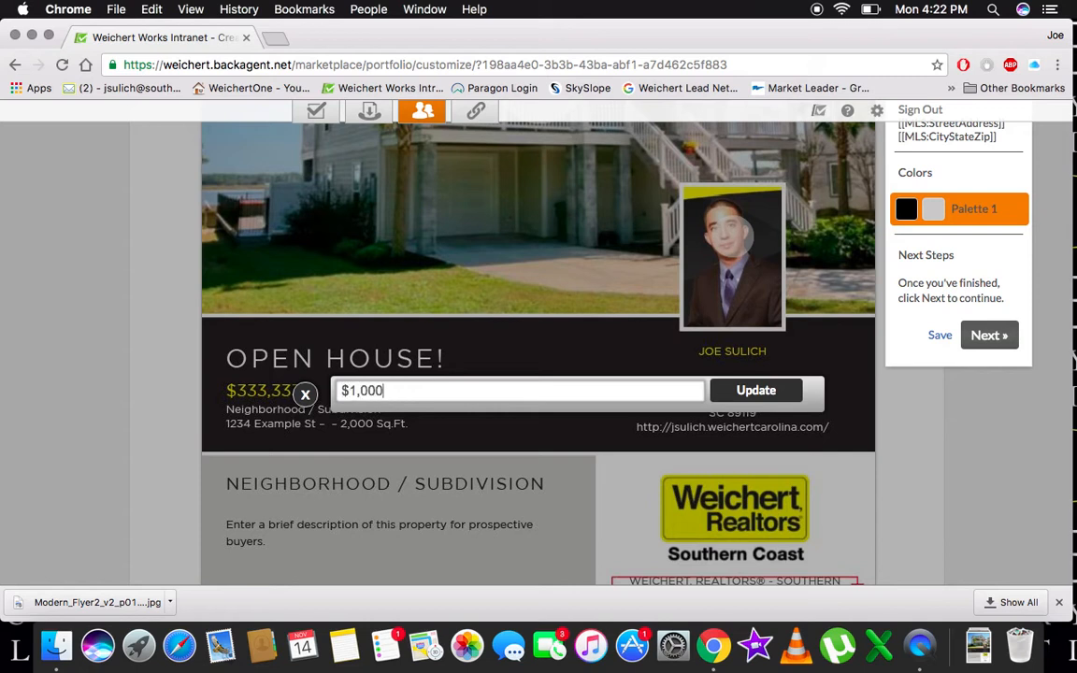
pyautogui.write(',000')
pyautogui.click(735, 393)
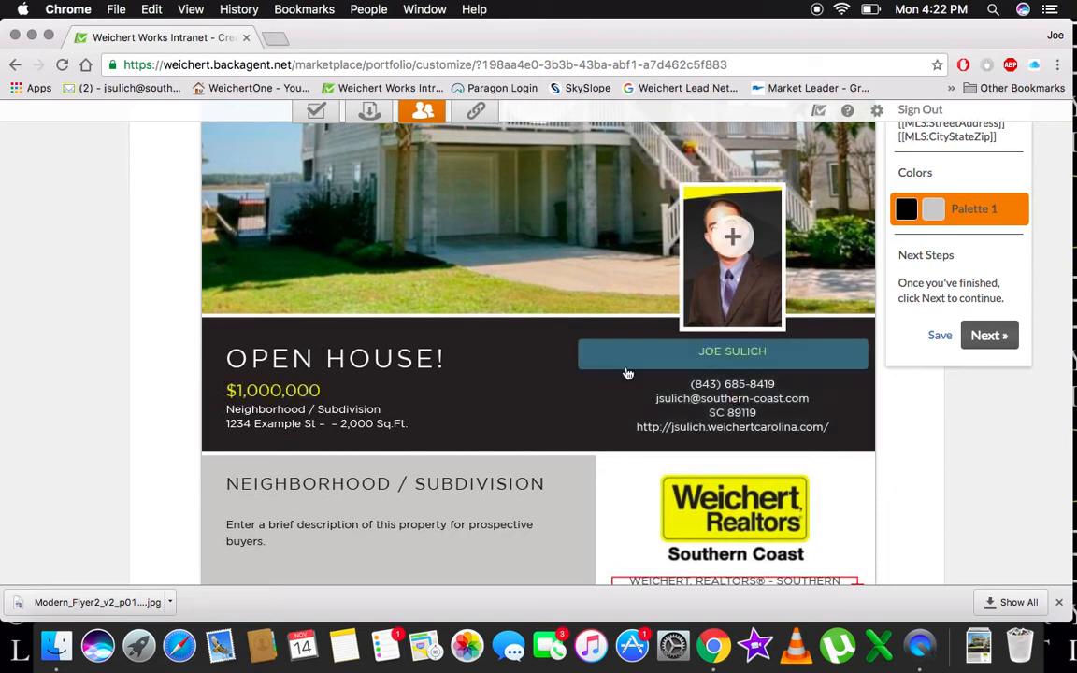
# - Replace the "Neighborhood / Subdivision" line beneath the price with "Heavenly Haven"
pyautogui.click(321, 414)
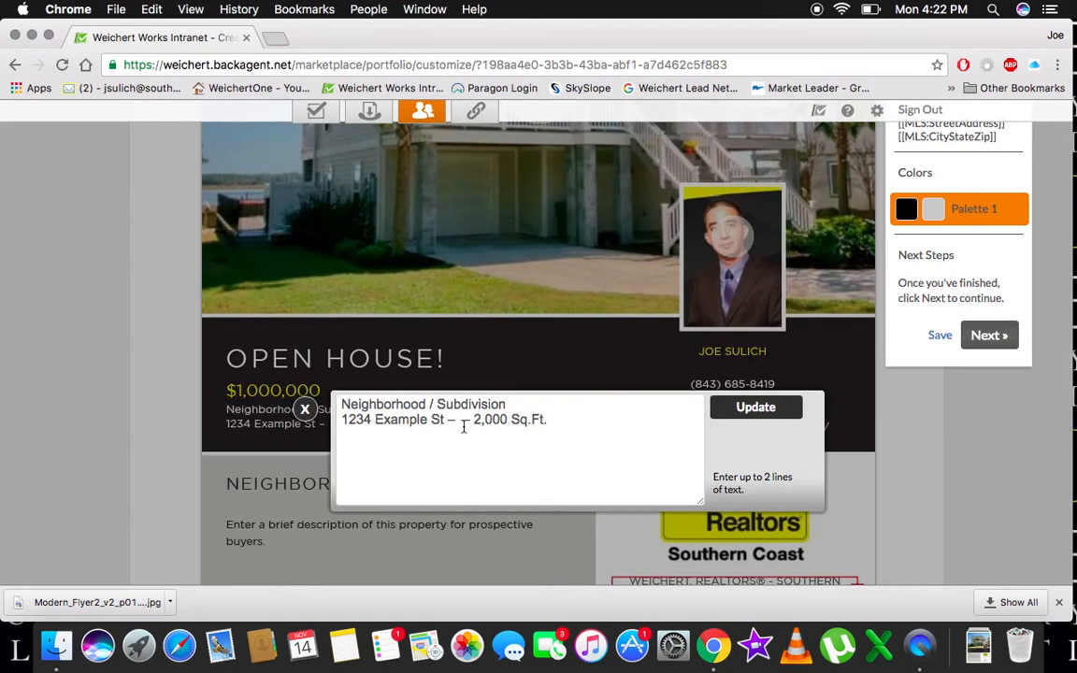
pyautogui.moveTo(516, 404); pyautogui.dragTo(340, 405)
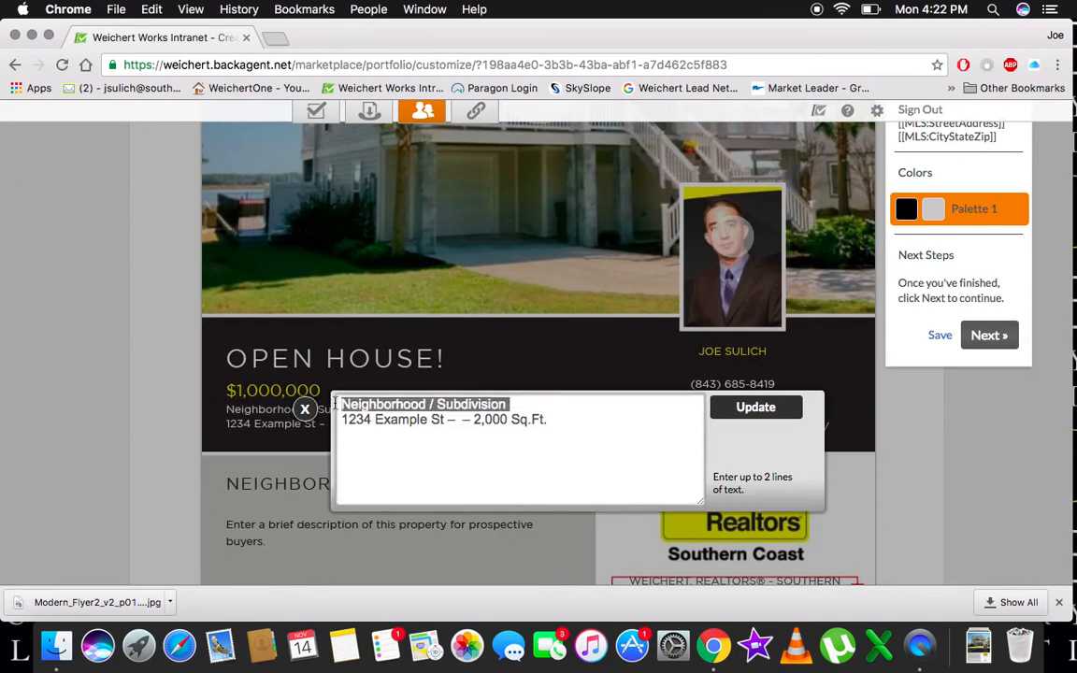
pyautogui.write('Heave')
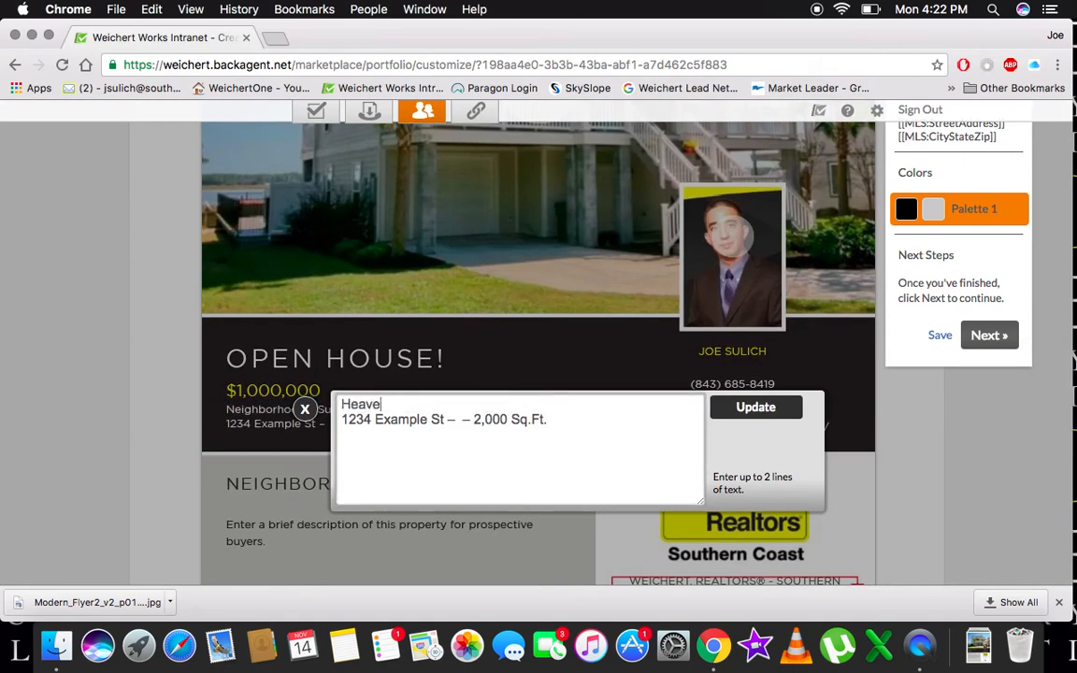
pyautogui.write('nly Haven')
# - Replace the example street name with the property's street name, remove the dashes and square footage after it, and update the flyer
pyautogui.moveTo(548, 420); pyautogui.dragTo(462, 425)
pyautogui.click(428, 423)
pyautogui.doubleClick(423, 419)
pyautogui.write('Happy')
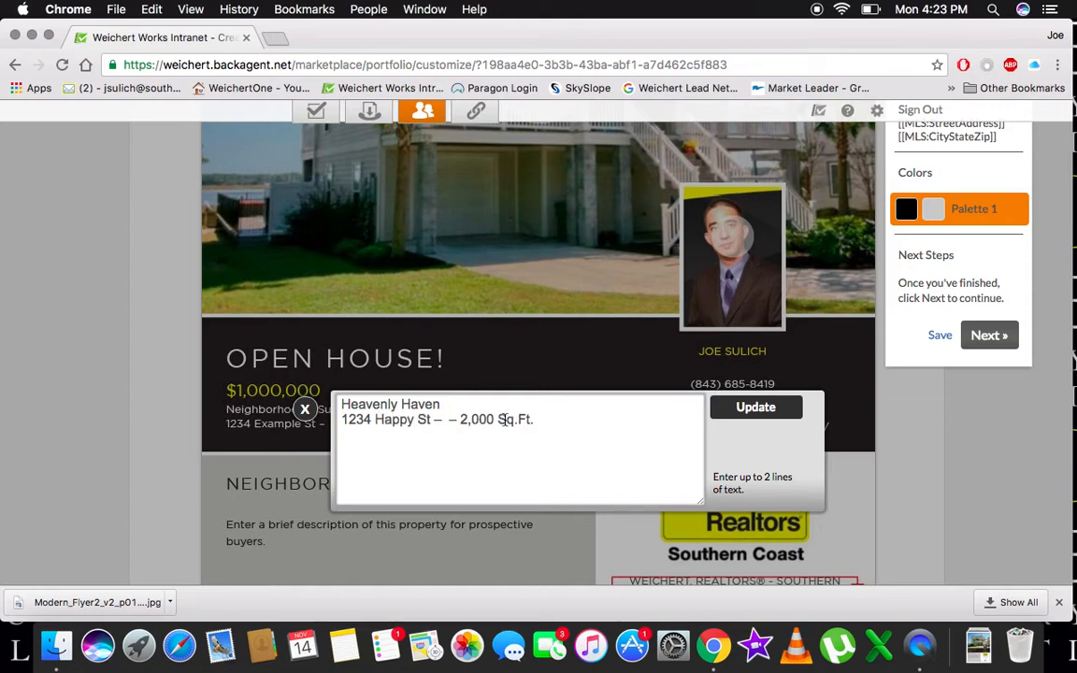
pyautogui.moveTo(535, 420); pyautogui.dragTo(429, 420)
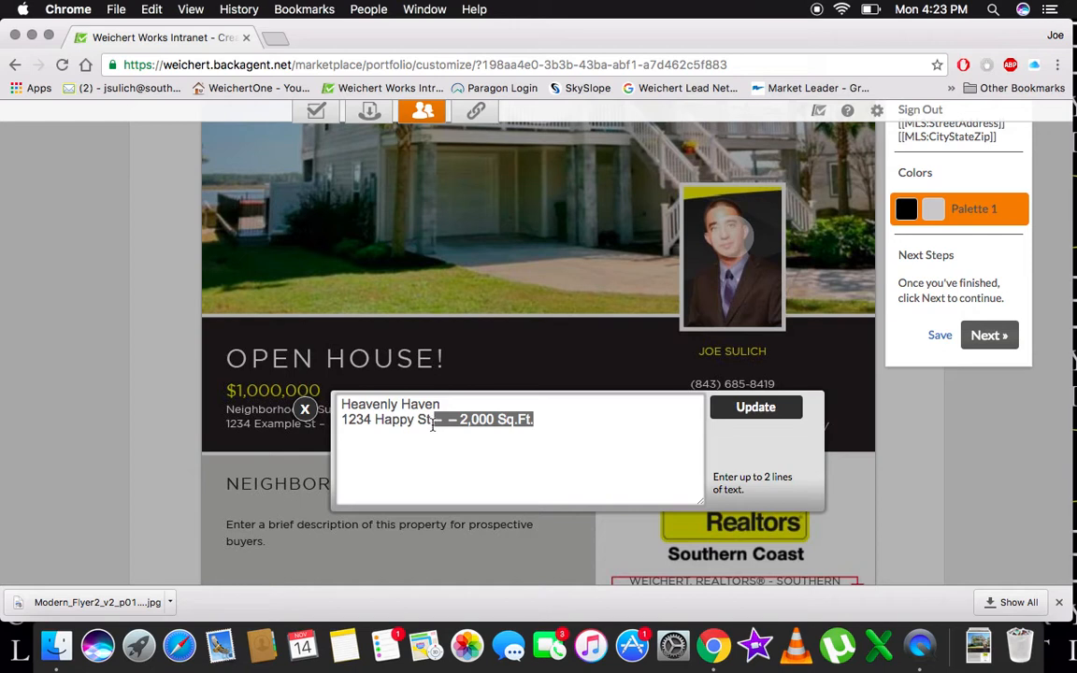
pyautogui.press('BackSpace')
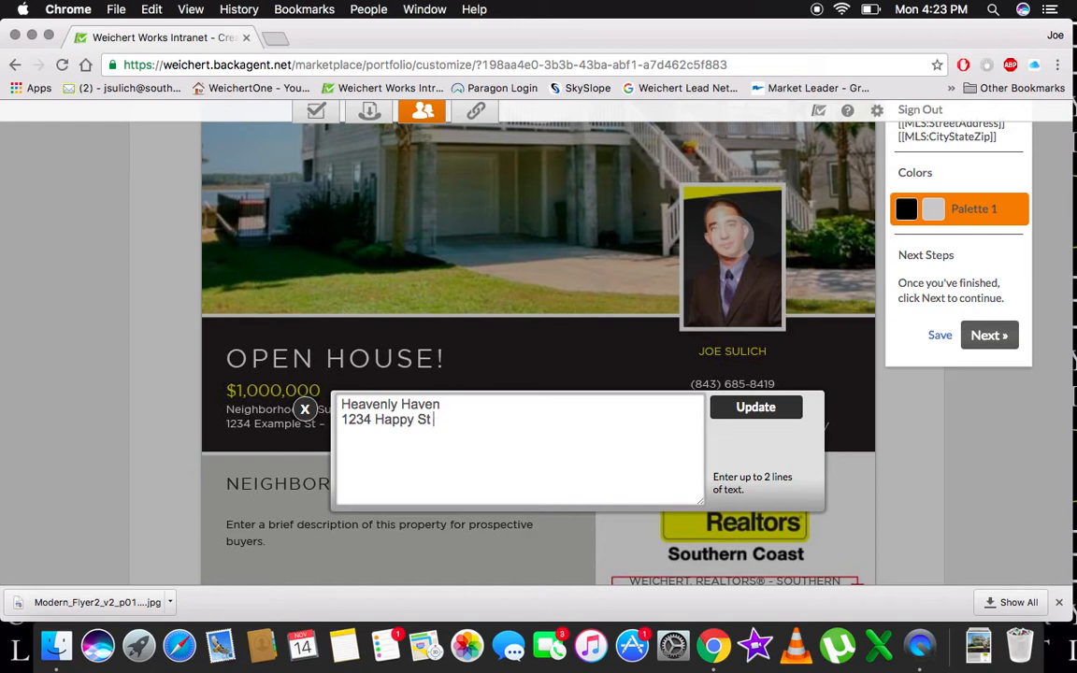
pyautogui.click(738, 412)
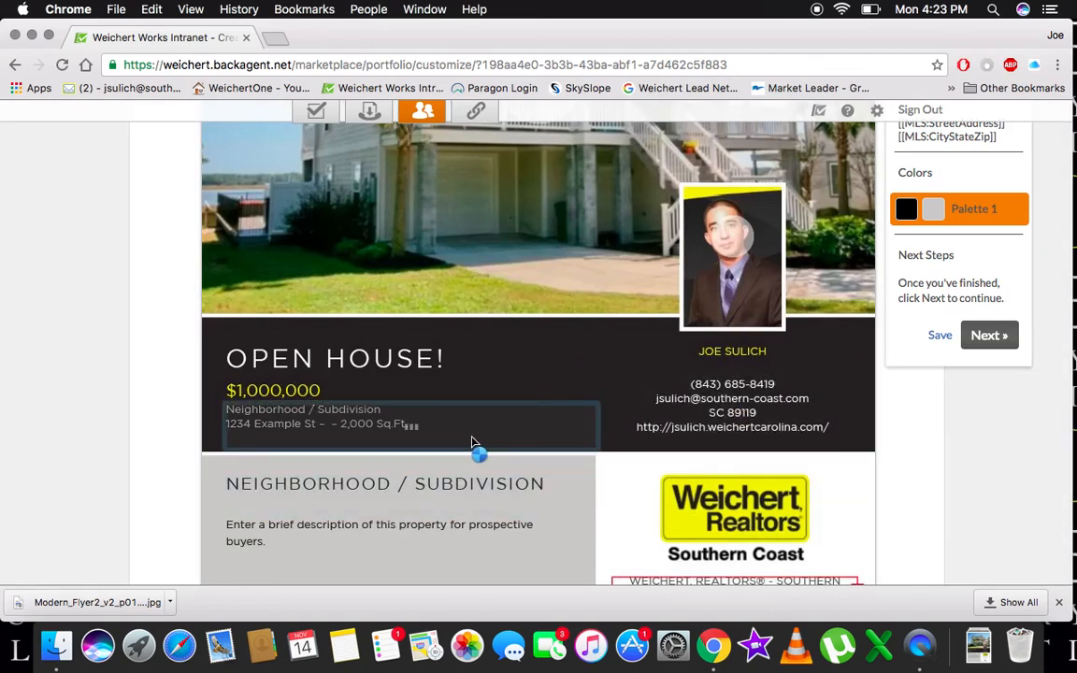
# - Replace the "Neighborhood / Subdivision" heading above the property description with "Sunday from 3-6pm"
pyautogui.click(334, 487)
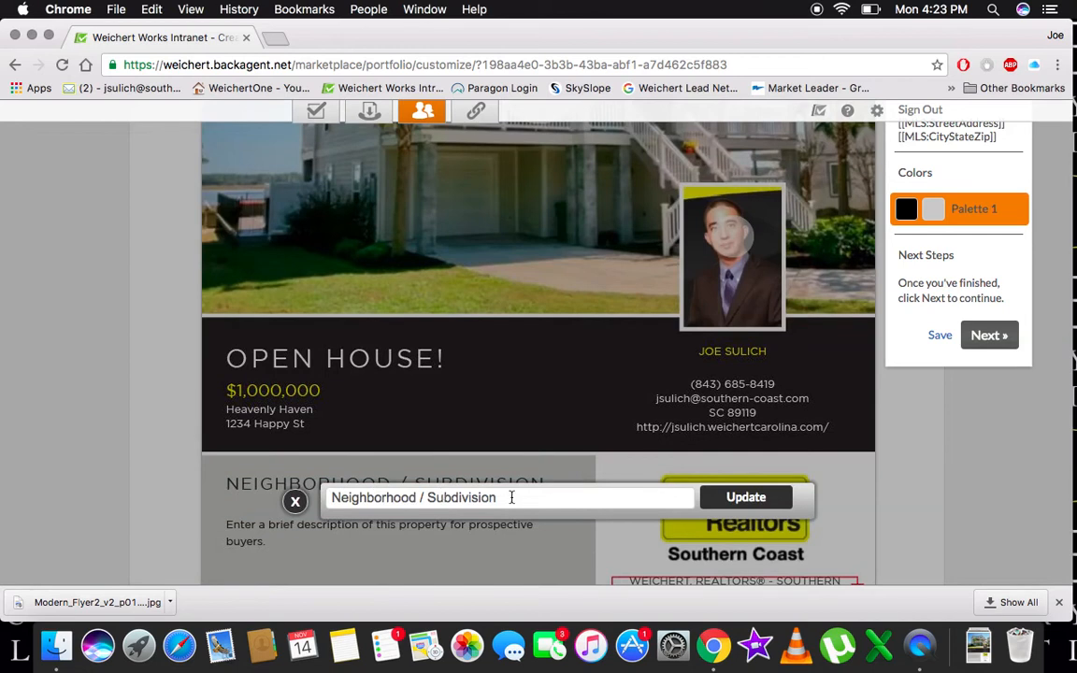
pyautogui.moveTo(512, 497); pyautogui.dragTo(328, 496)
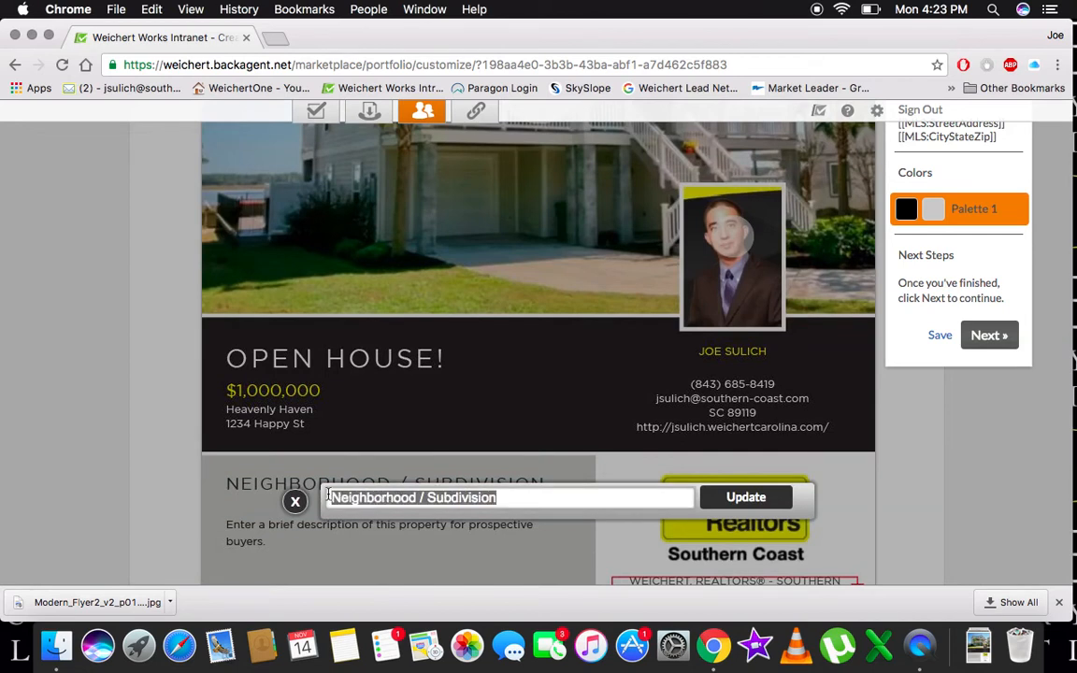
pyautogui.write('Sunday')
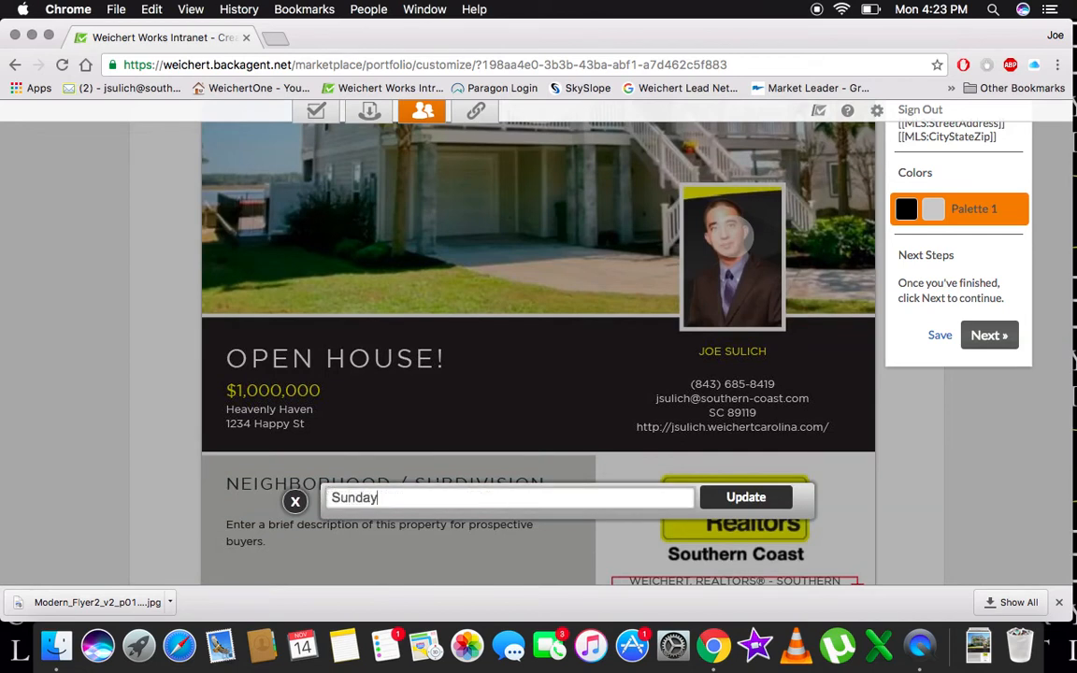
pyautogui.write(' from 3-6pm')
pyautogui.click(719, 500)
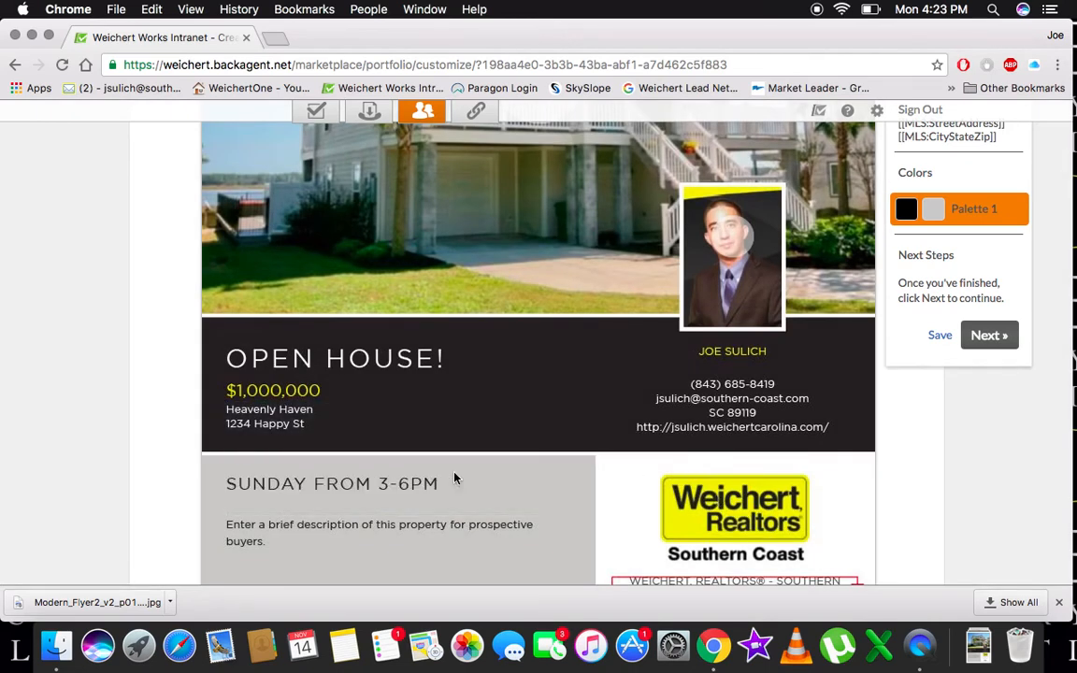
# - Replace the placeholder property description with the copied listing text beginning "Experience the best of Murrells Inlet living"
pyautogui.scroll(-3, 449, 468)
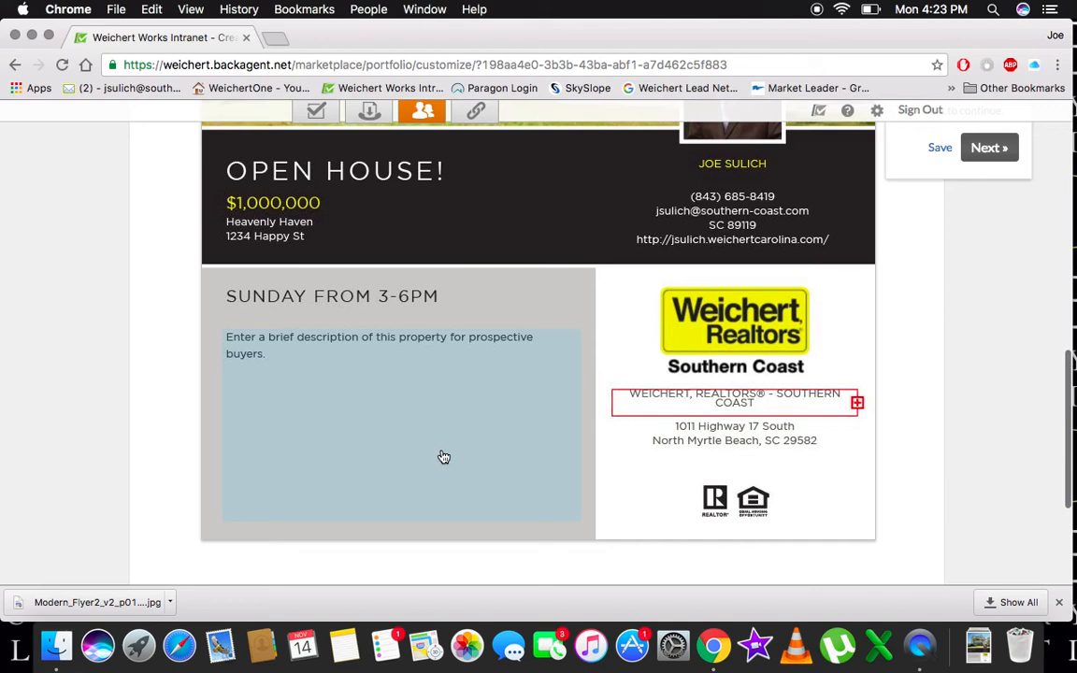
pyautogui.click(396, 346)
pyautogui.moveTo(375, 421); pyautogui.dragTo(327, 400)
pyautogui.press('BackSpace')
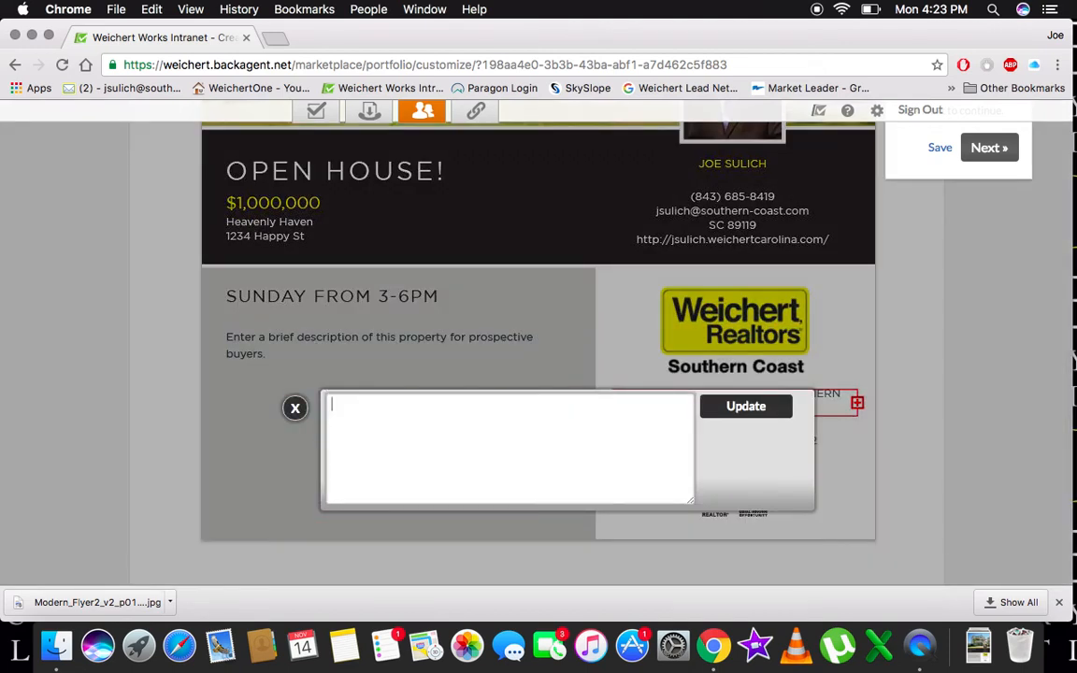
pyautogui.rightClick(341, 411)
pyautogui.click(364, 452)
pyautogui.scroll(10, 488, 449)
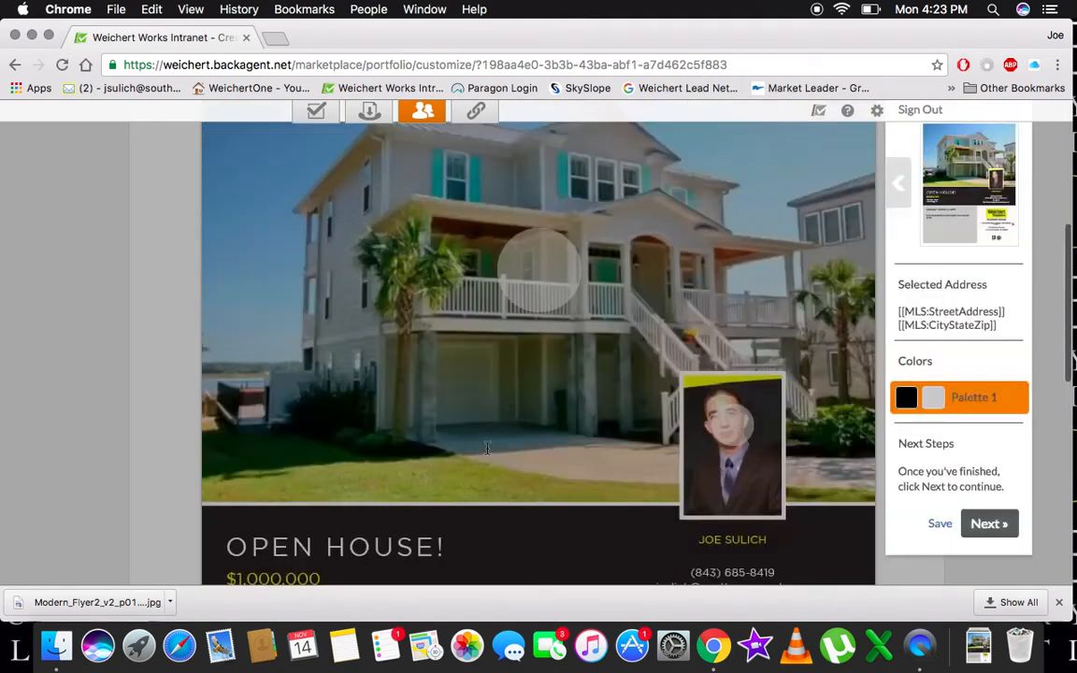
pyautogui.scroll(-5, 486, 533)
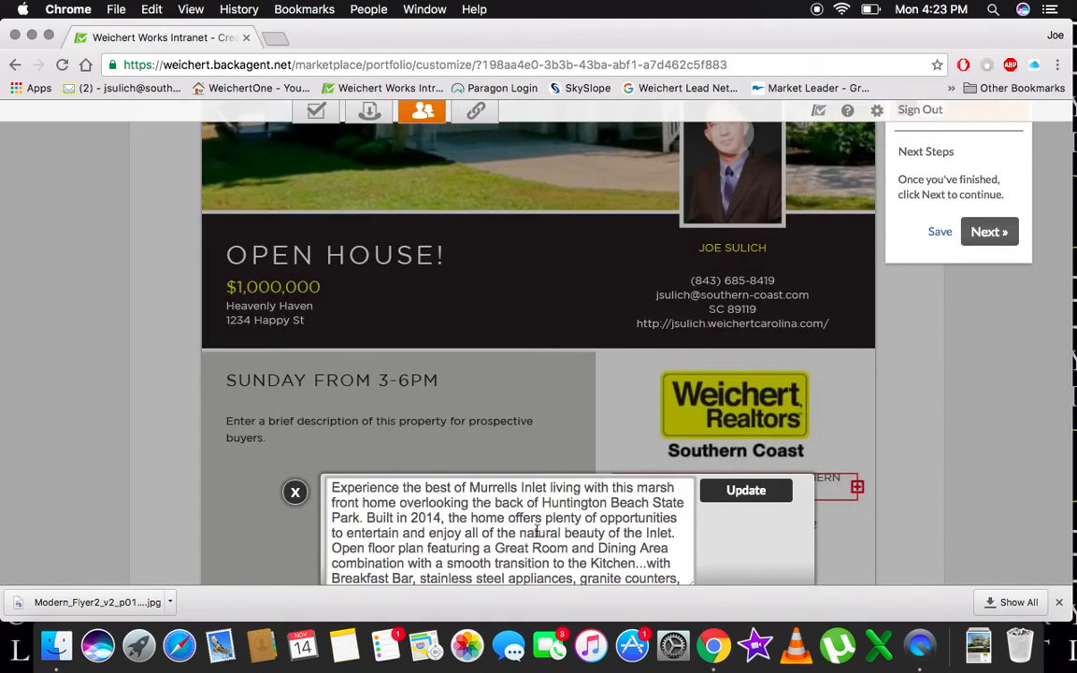
pyautogui.scroll(-3, 505, 530)
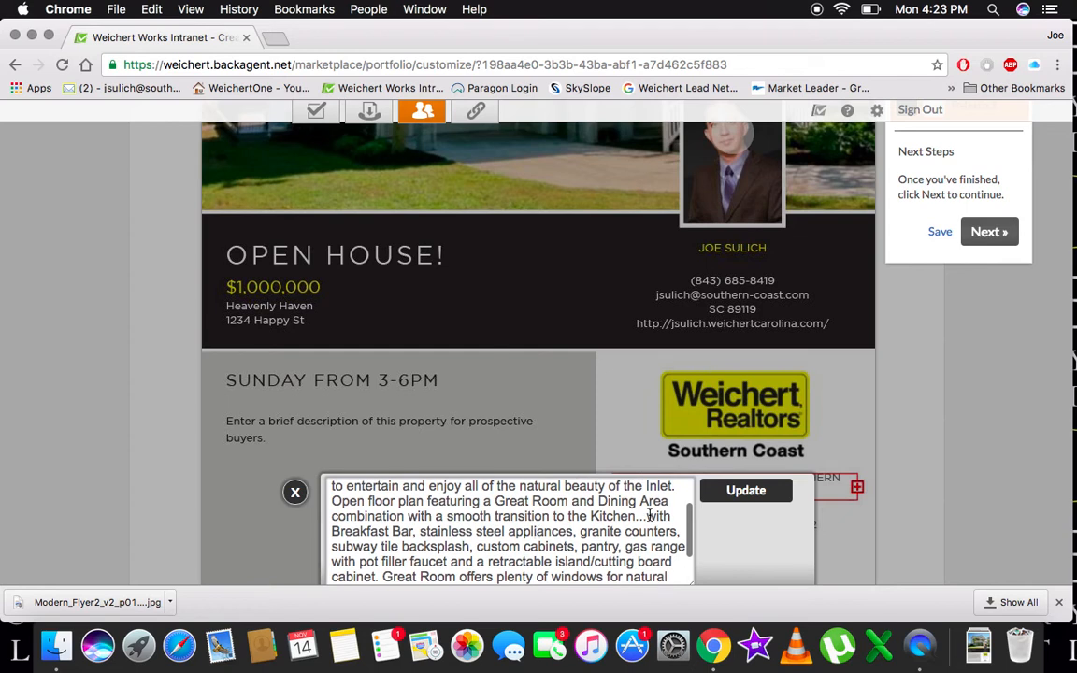
pyautogui.moveTo(647, 516)
pyautogui.mouseDown()
pyautogui.moveTo(676, 580)
pyautogui.moveTo(681, 561)
pyautogui.moveTo(648, 506)
pyautogui.mouseUp()
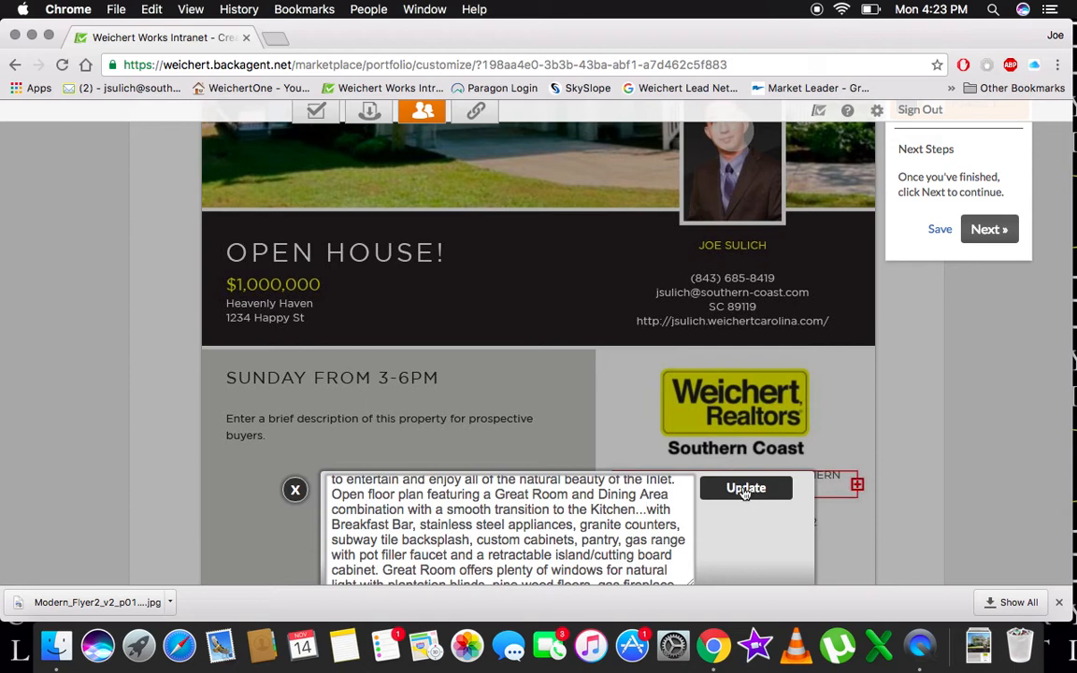
pyautogui.click(746, 489)
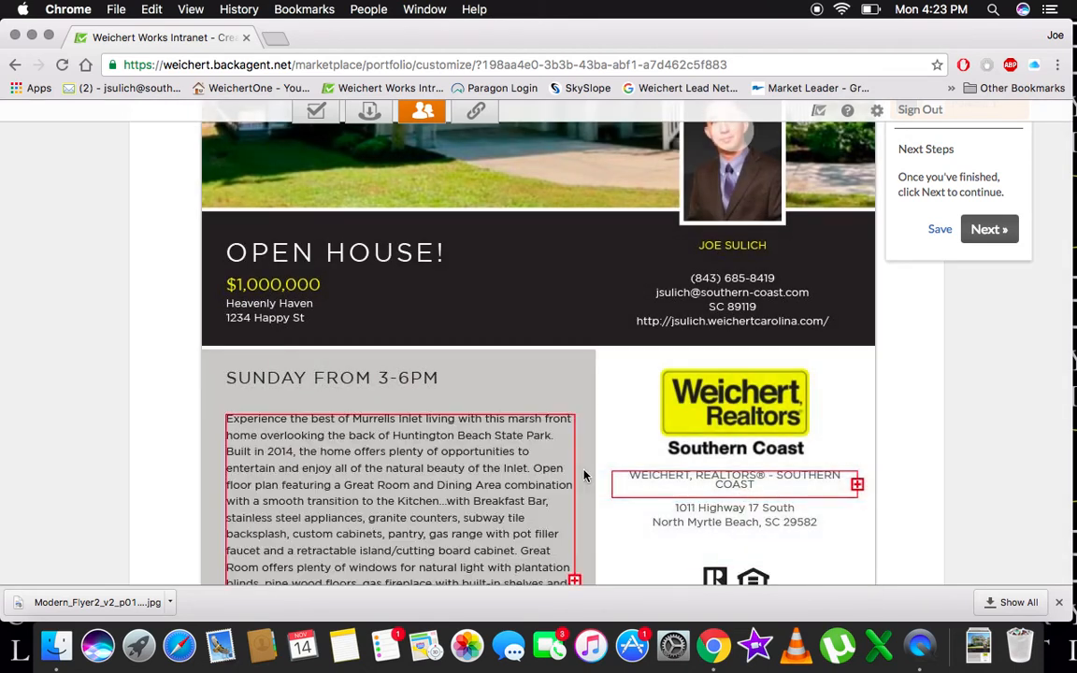
# - Shorten the property description by deleting everything after "a smooth transition to the Kitchen..."
pyautogui.scroll(-2, 579, 468)
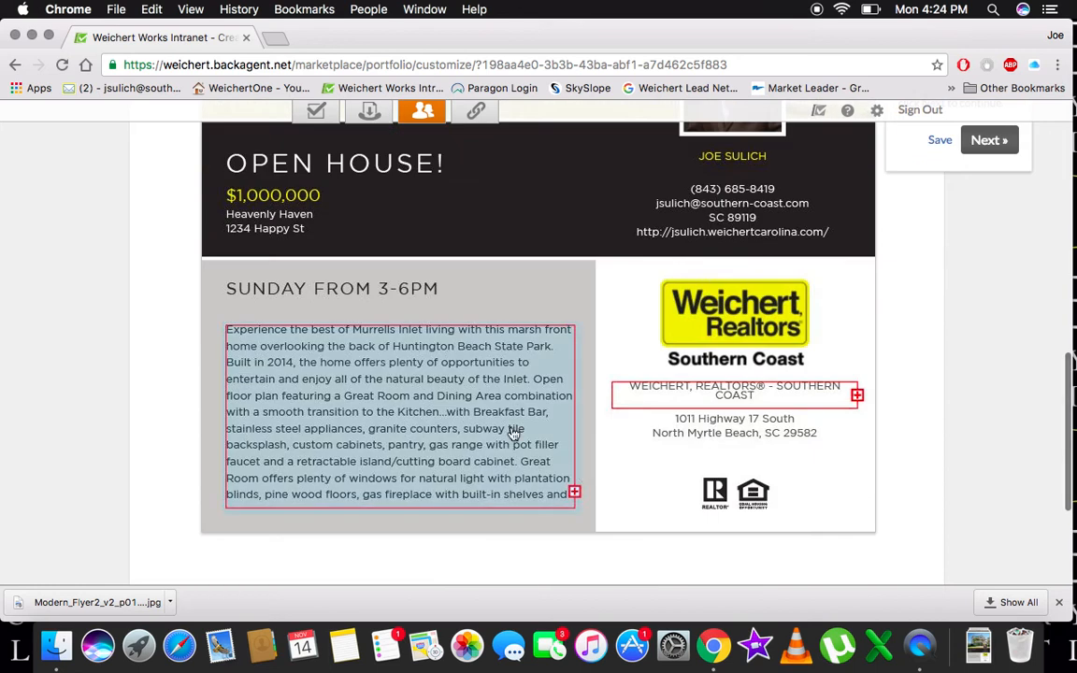
pyautogui.click(473, 434)
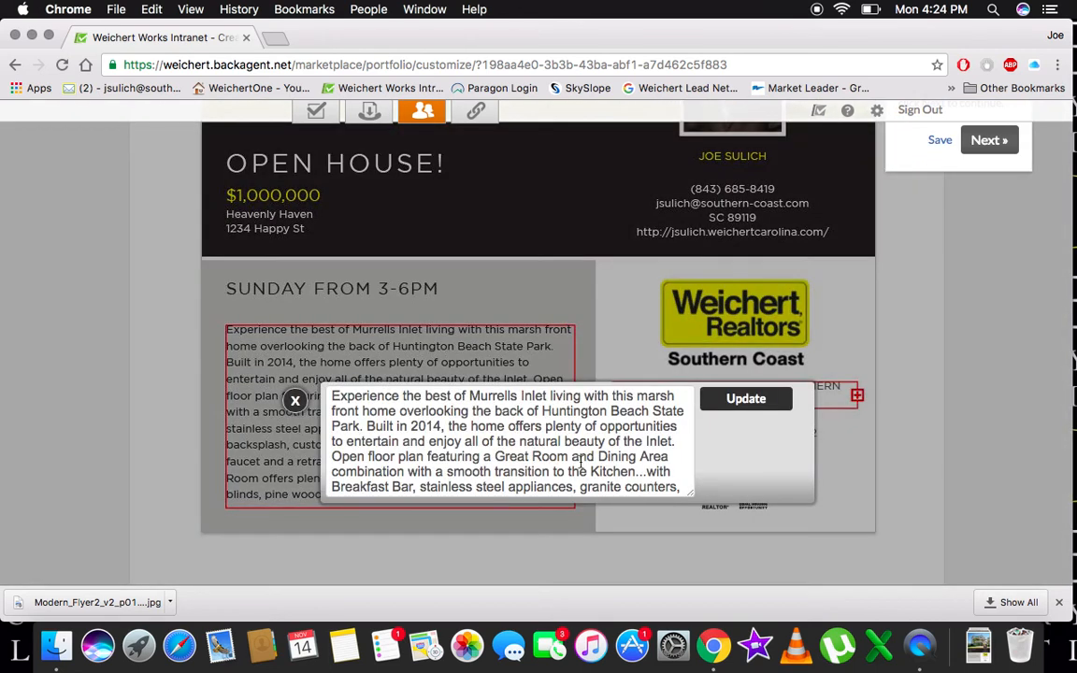
pyautogui.scroll(-2, 589, 417)
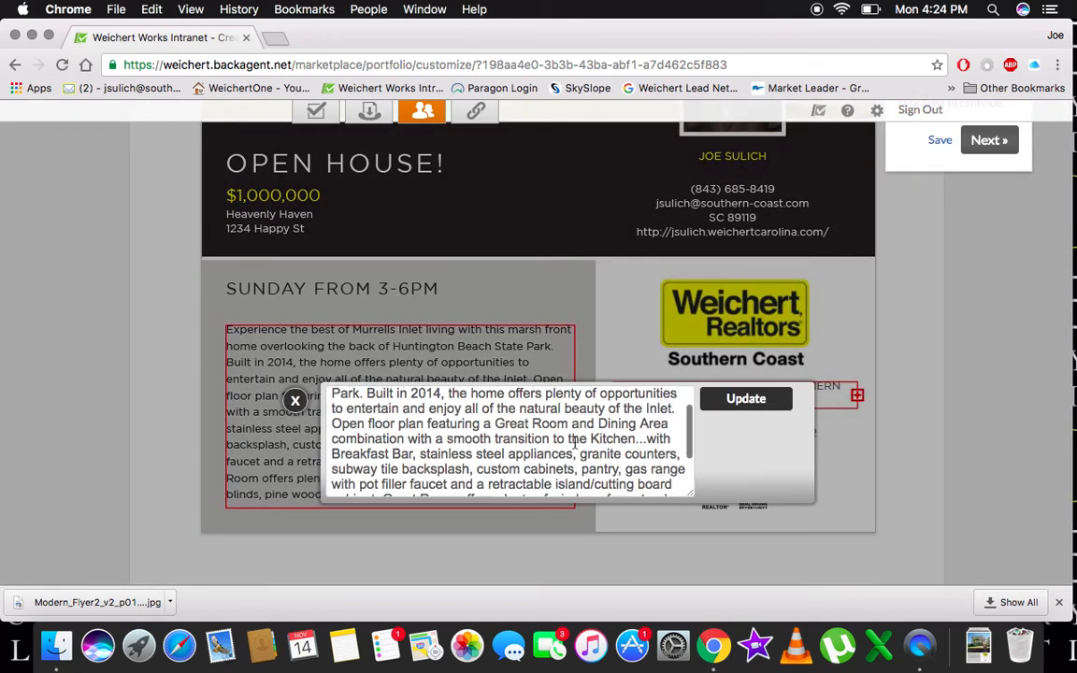
pyautogui.moveTo(647, 439); pyautogui.dragTo(692, 530)
pyautogui.press('BackSpace')
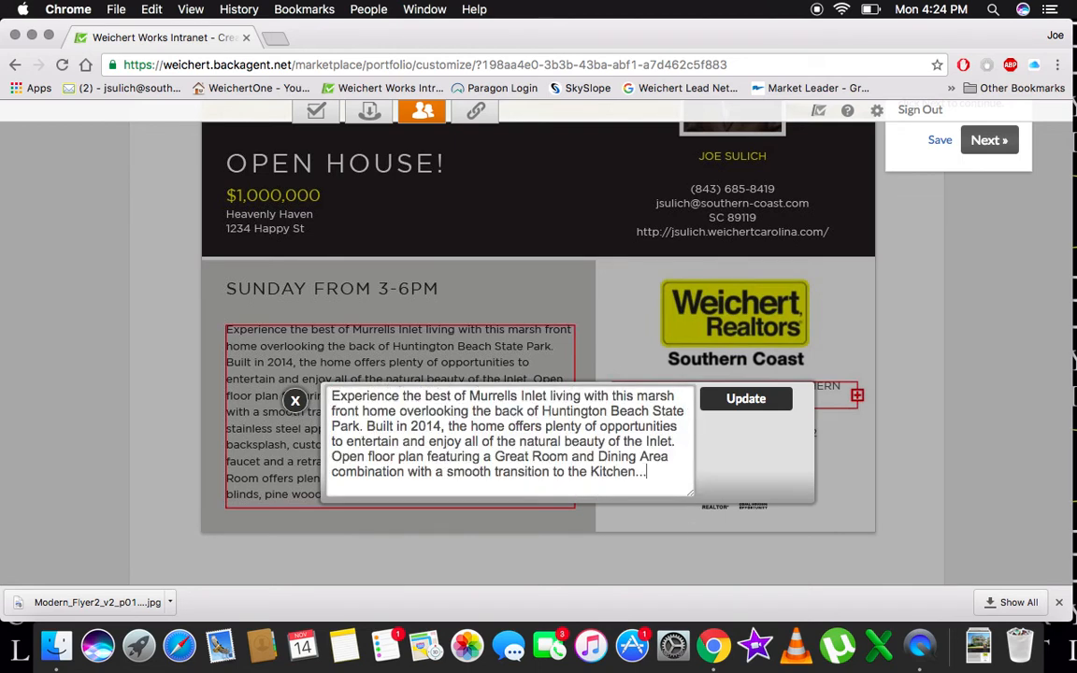
pyautogui.click(745, 399)
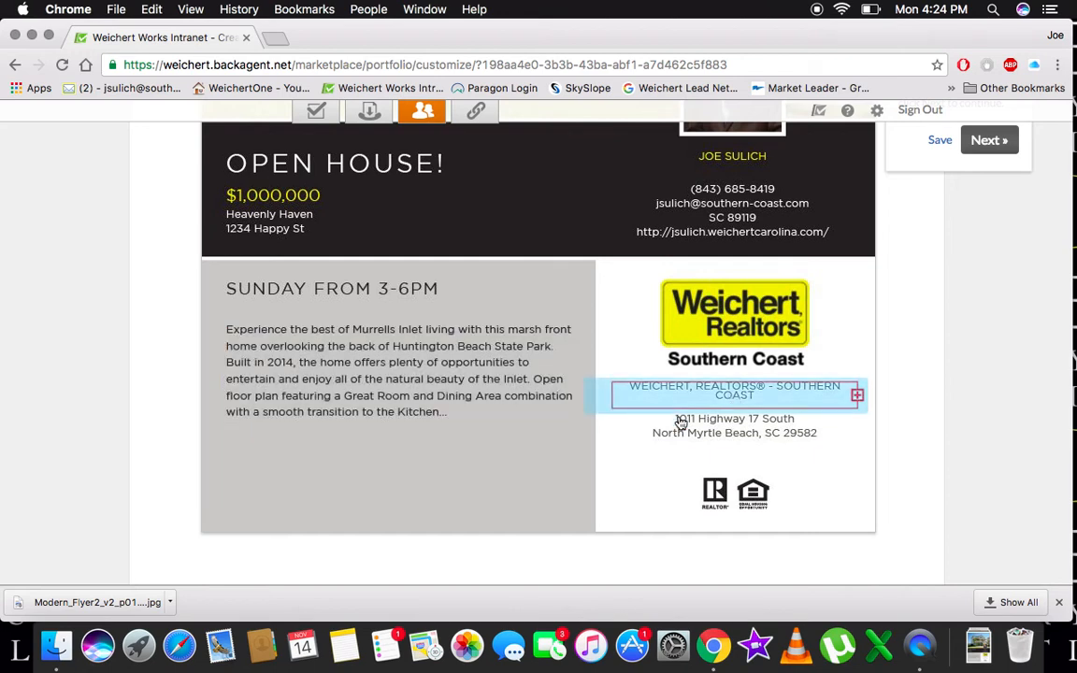
# - Remove the hyphen from the brokerage name line below the logo so it reads "WEICHERT, REALTORS® Southern Coast"
pyautogui.click(725, 396)
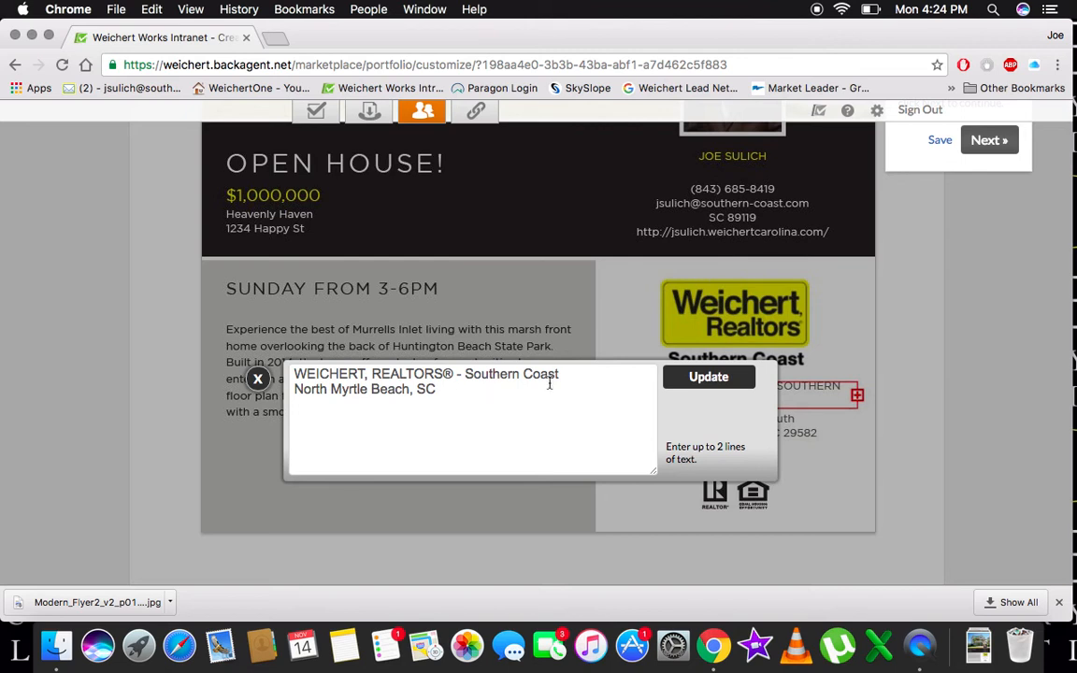
pyautogui.click(461, 378)
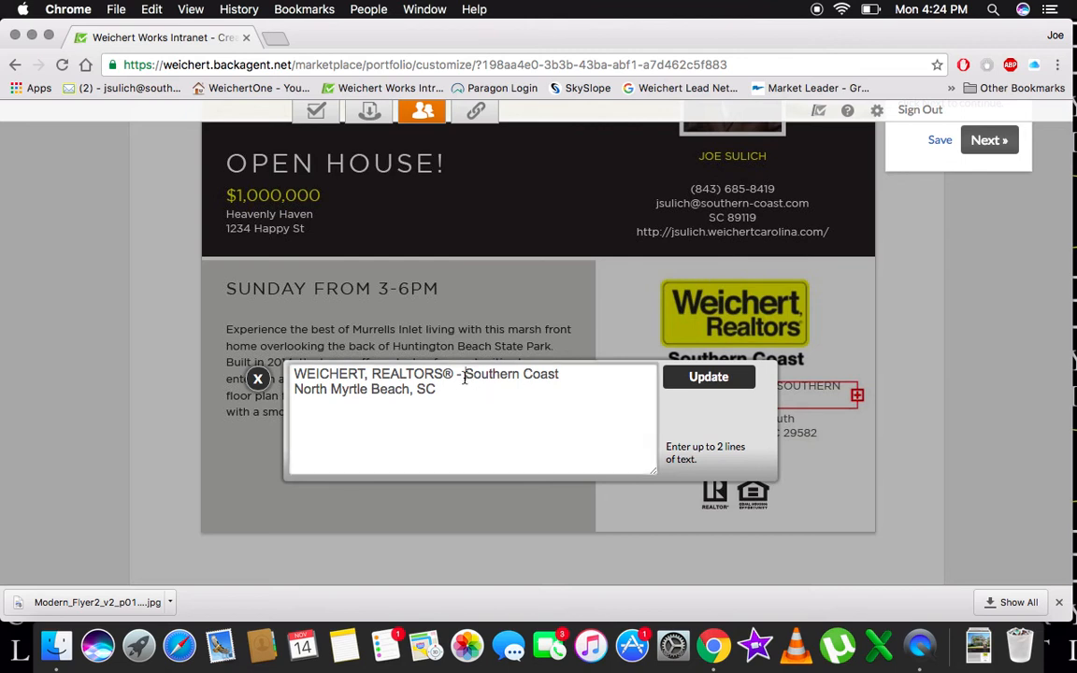
pyautogui.press('BackSpace')
pyautogui.press('Left')
pyautogui.press('BackSpace')
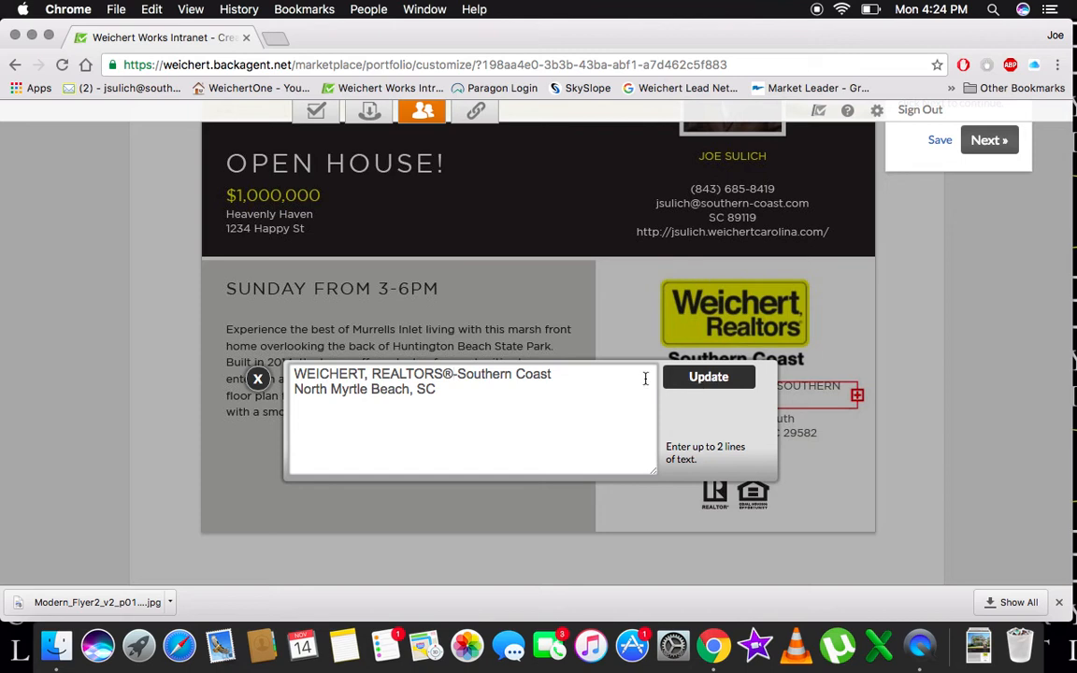
pyautogui.press('BackSpace')
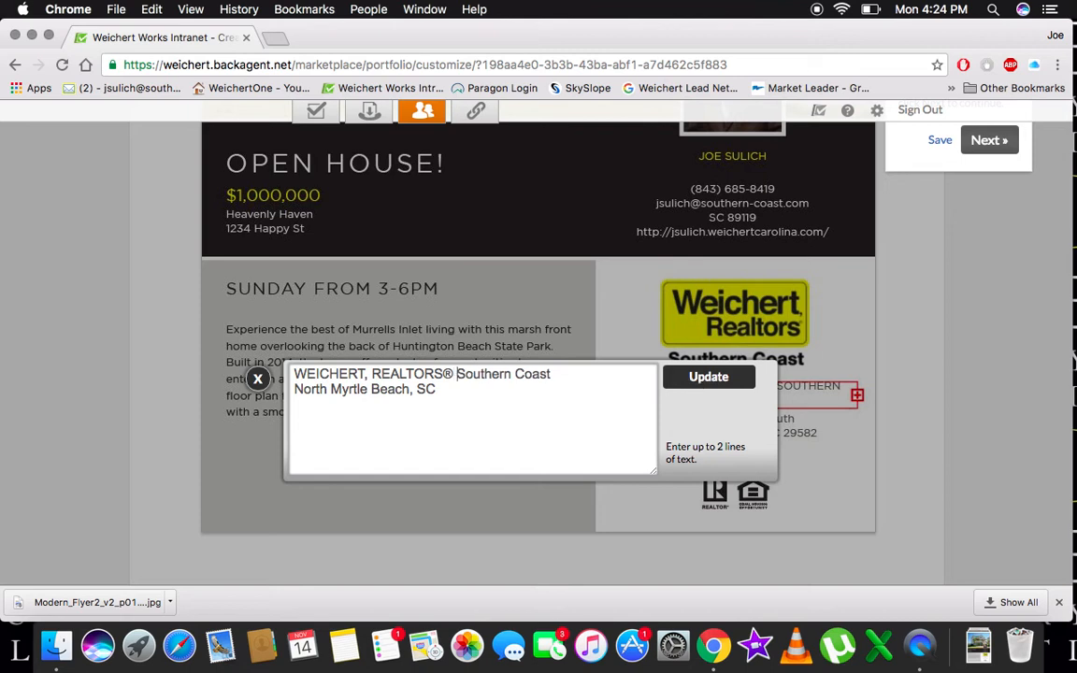
pyautogui.click(701, 378)
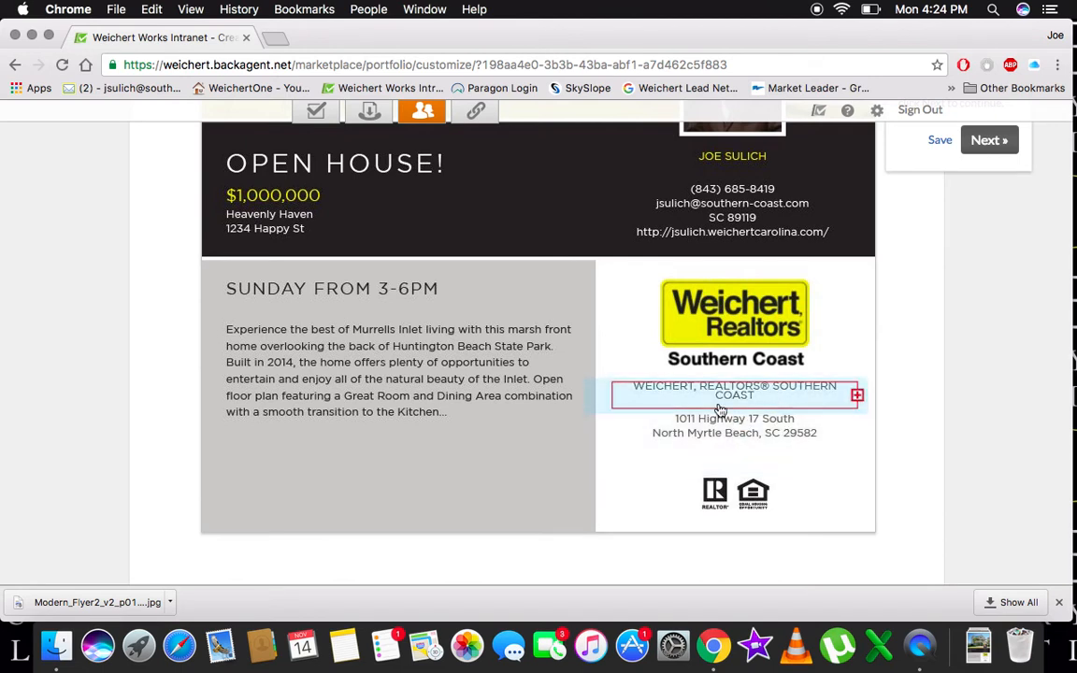
# - Look over the customized front page, from the brokerage details up to the main photo and headline
pyautogui.scroll(-2, 590, 457)
pyautogui.scroll(2, 591, 458)
pyautogui.scroll(5, 591, 458)
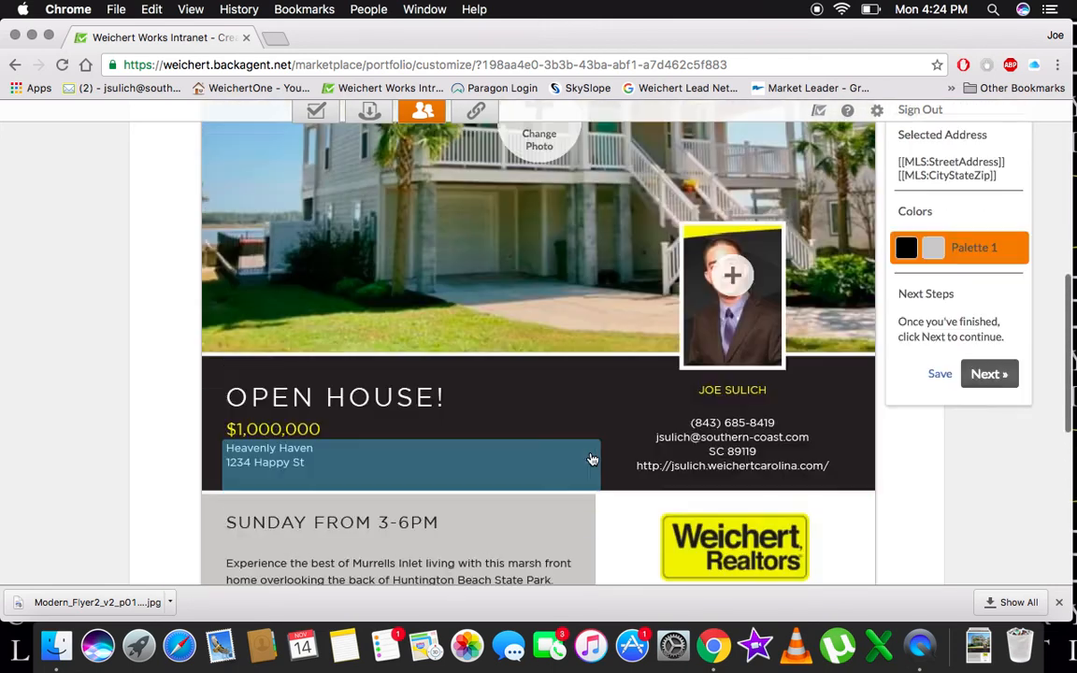
pyautogui.scroll(5, 591, 458)
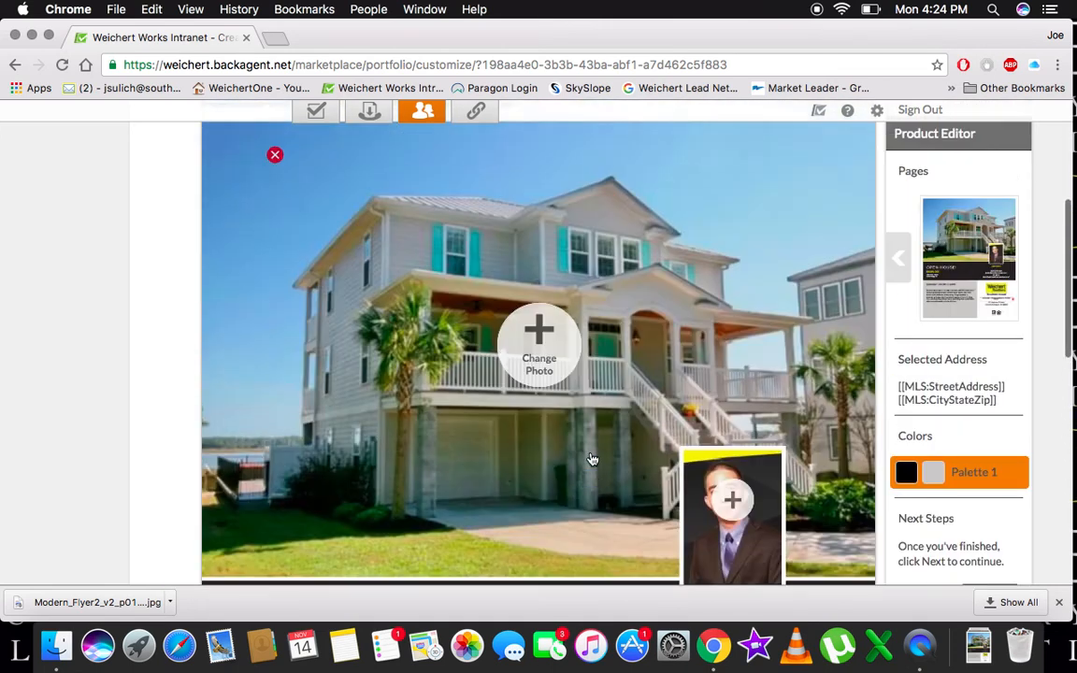
pyautogui.scroll(3, 591, 458)
pyautogui.scroll(-6, 591, 458)
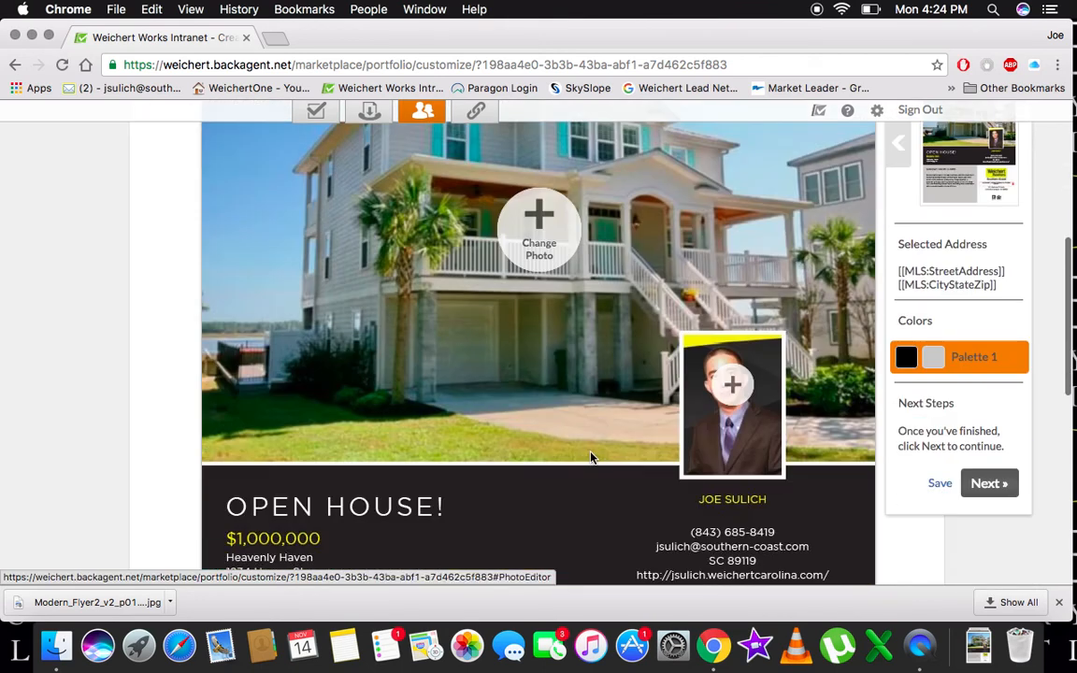
# - Expand the page thumbnails to view both flyer pages, collapse them and look over the front page again
pyautogui.scroll(3, 591, 458)
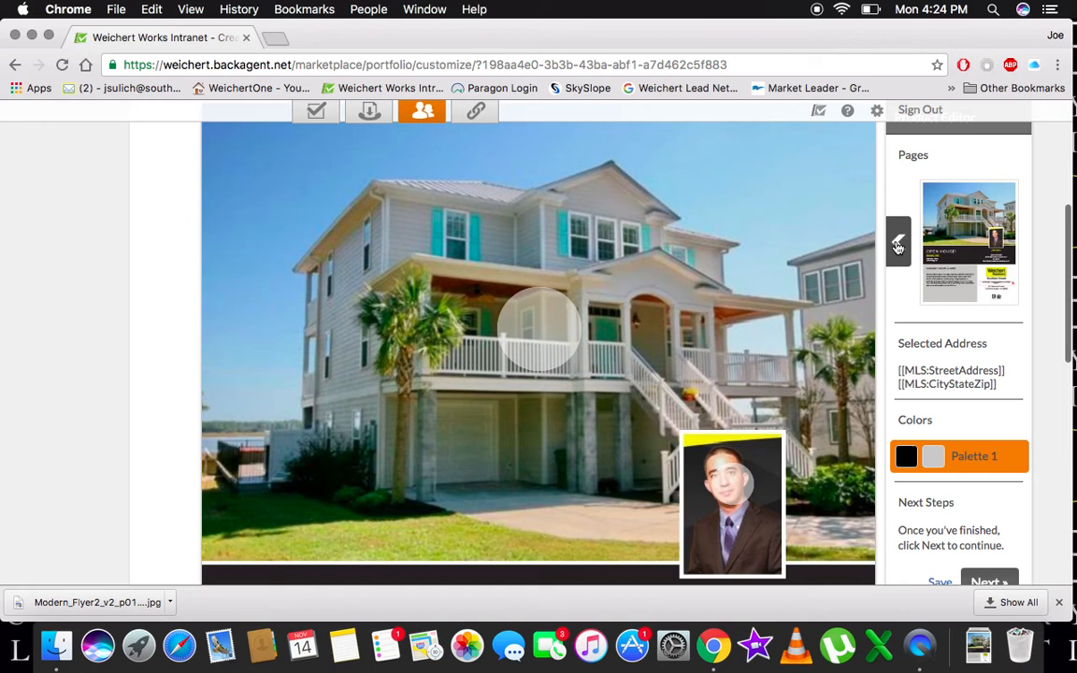
pyautogui.click(897, 246)
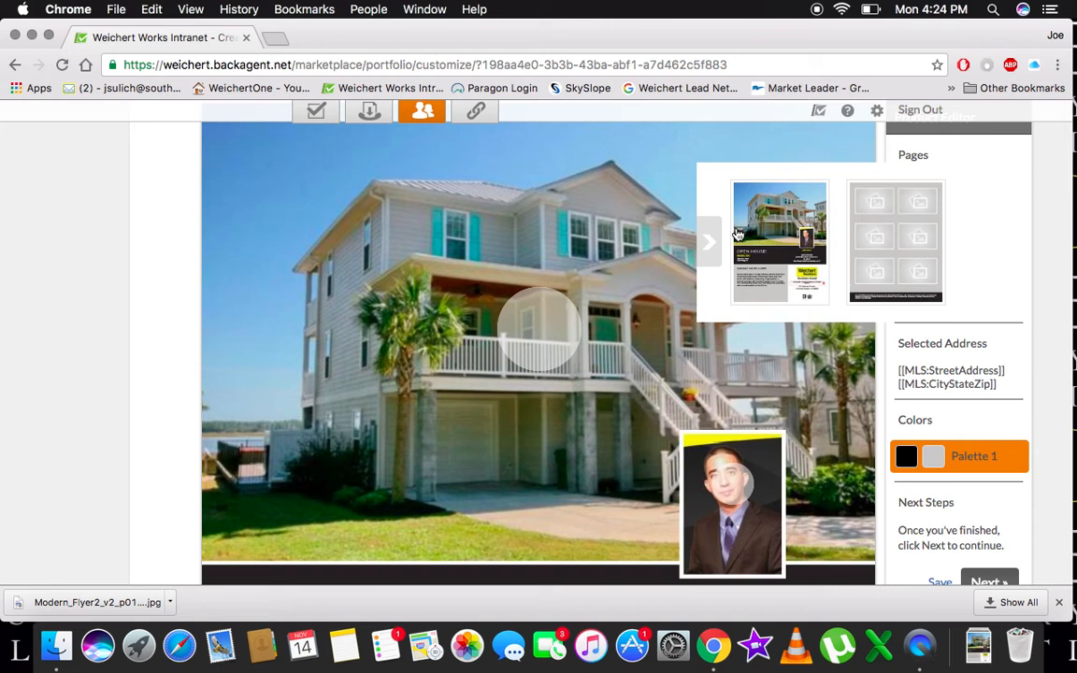
pyautogui.click(709, 241)
pyautogui.scroll(3, 679, 349)
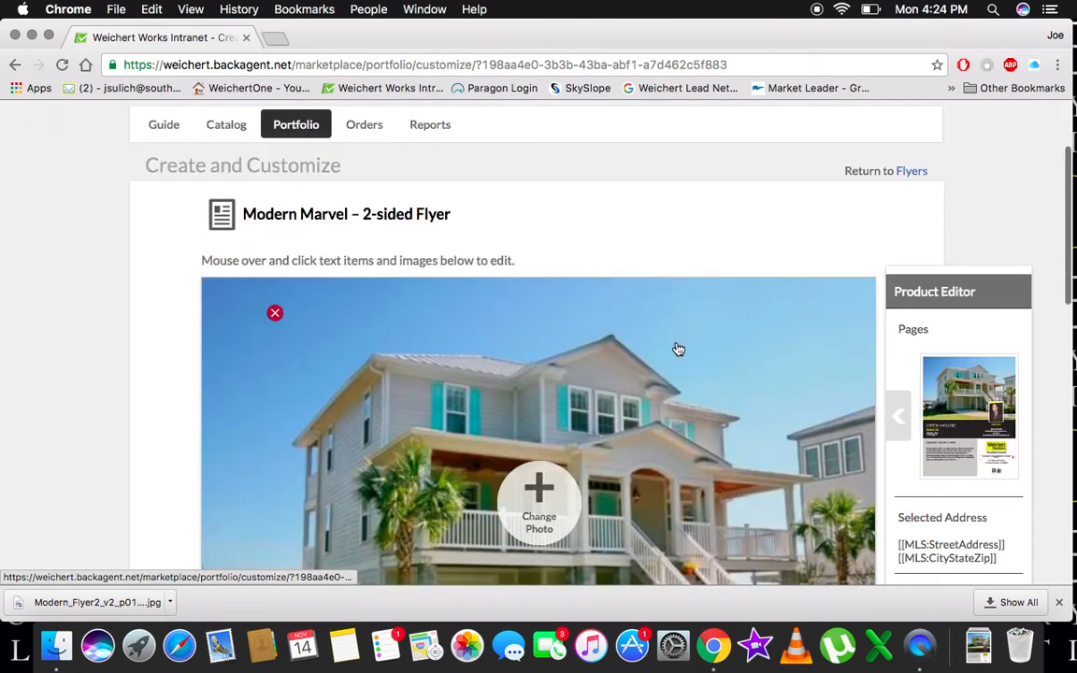
pyautogui.scroll(-5, 679, 348)
pyautogui.scroll(-3, 678, 349)
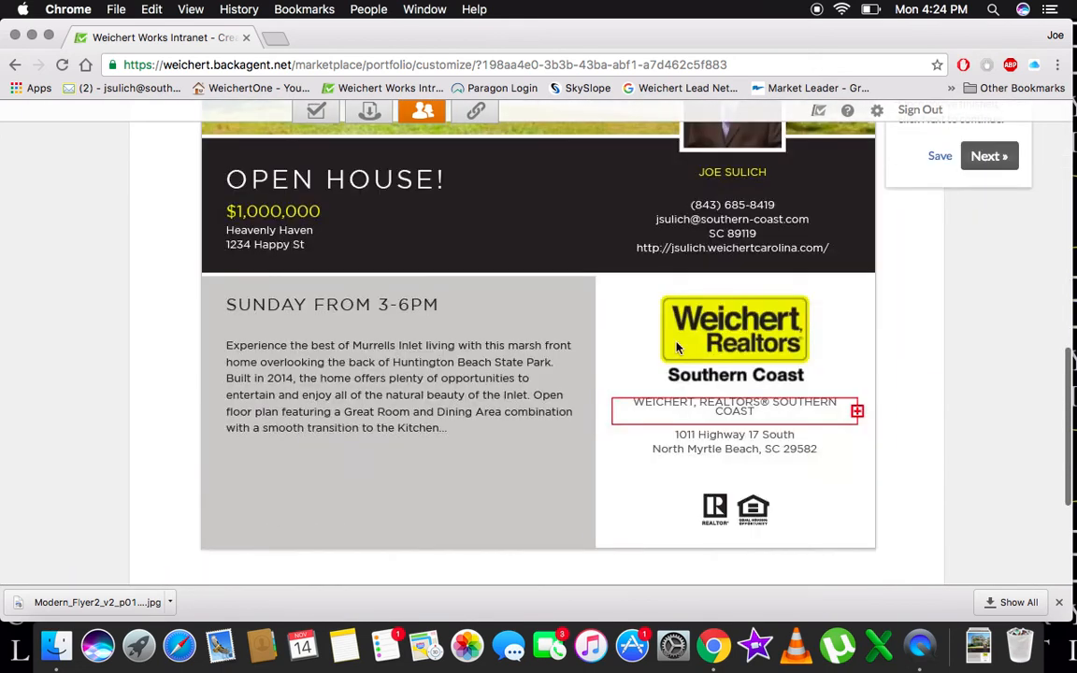
# - Proceed from the editor and save the flyer under the quick name "Modern Marvel – 2-sided Flyer test"
pyautogui.click(983, 161)
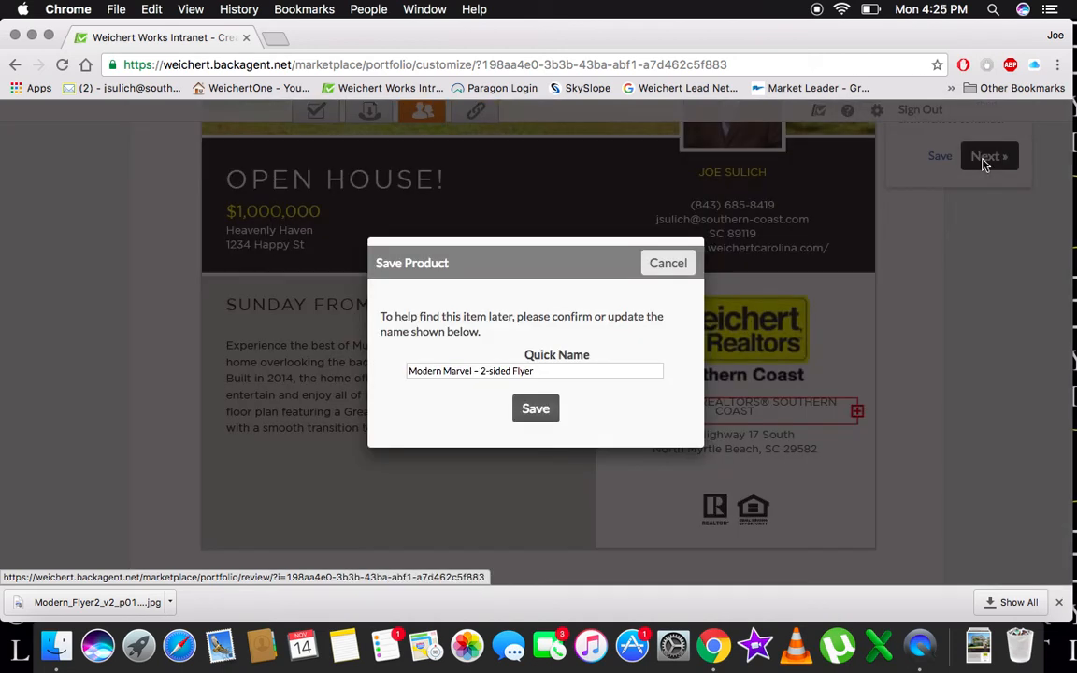
pyautogui.moveTo(542, 371)
pyautogui.mouseDown()
pyautogui.moveTo(392, 372)
pyautogui.moveTo(546, 372)
pyautogui.mouseUp()
pyautogui.write('test')
pyautogui.press('Left')
pyautogui.press('Left')
pyautogui.press('Left')
pyautogui.press('Left')
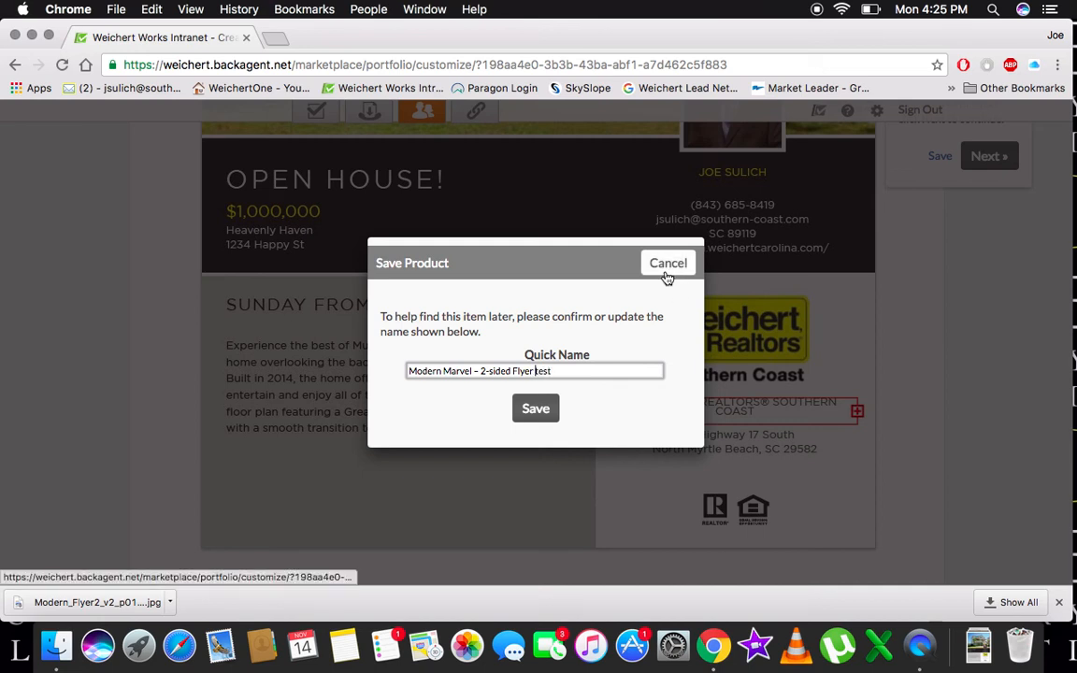
pyautogui.click(541, 412)
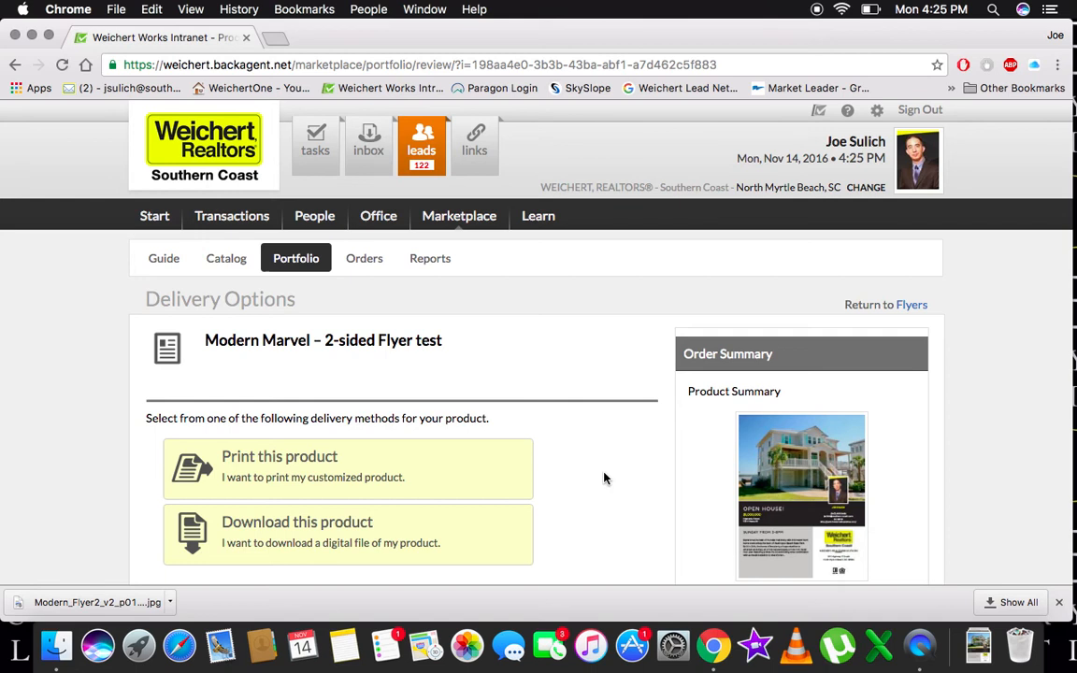
# - Choose to download the flyer as a web resolution JPEG image
pyautogui.scroll(-2, 604, 479)
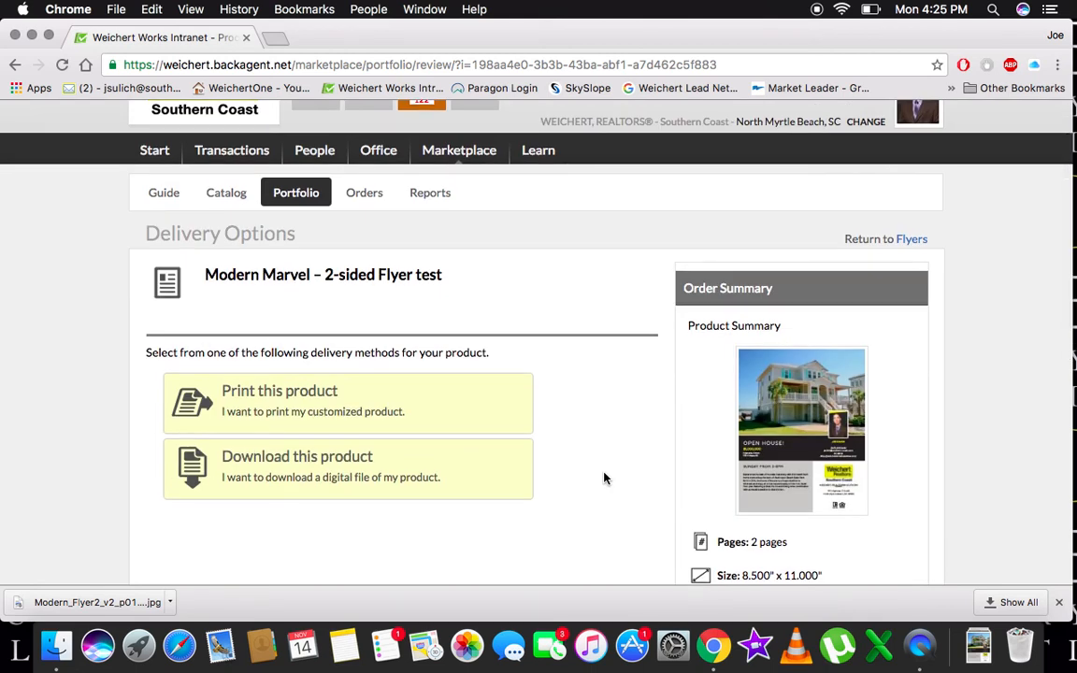
pyautogui.scroll(-3, 603, 479)
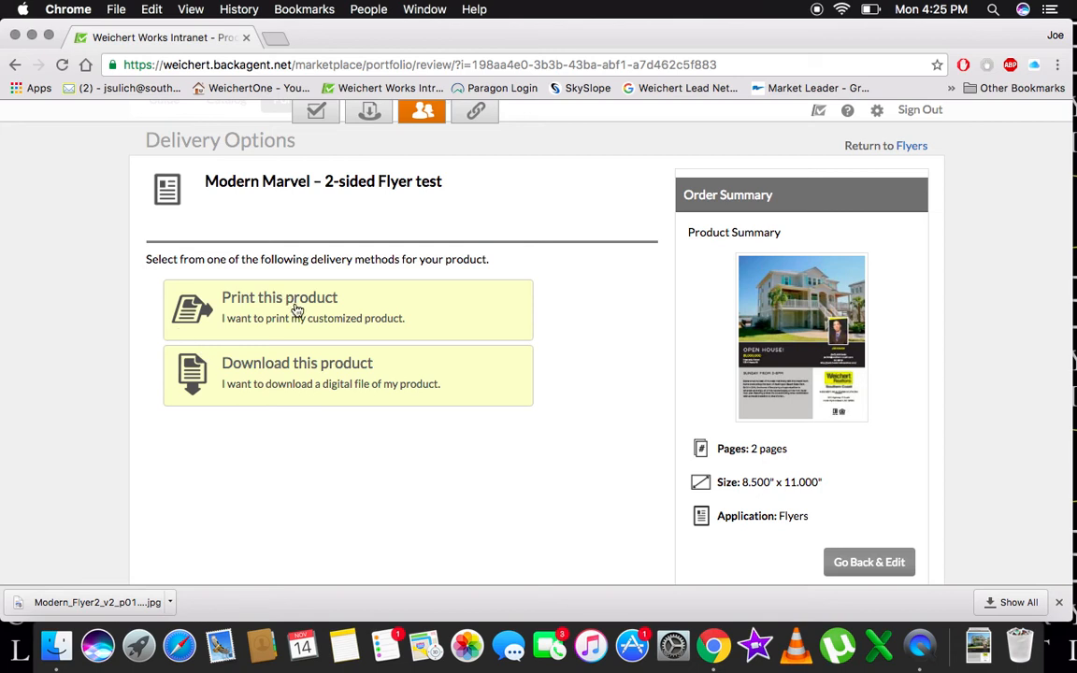
pyautogui.click(309, 374)
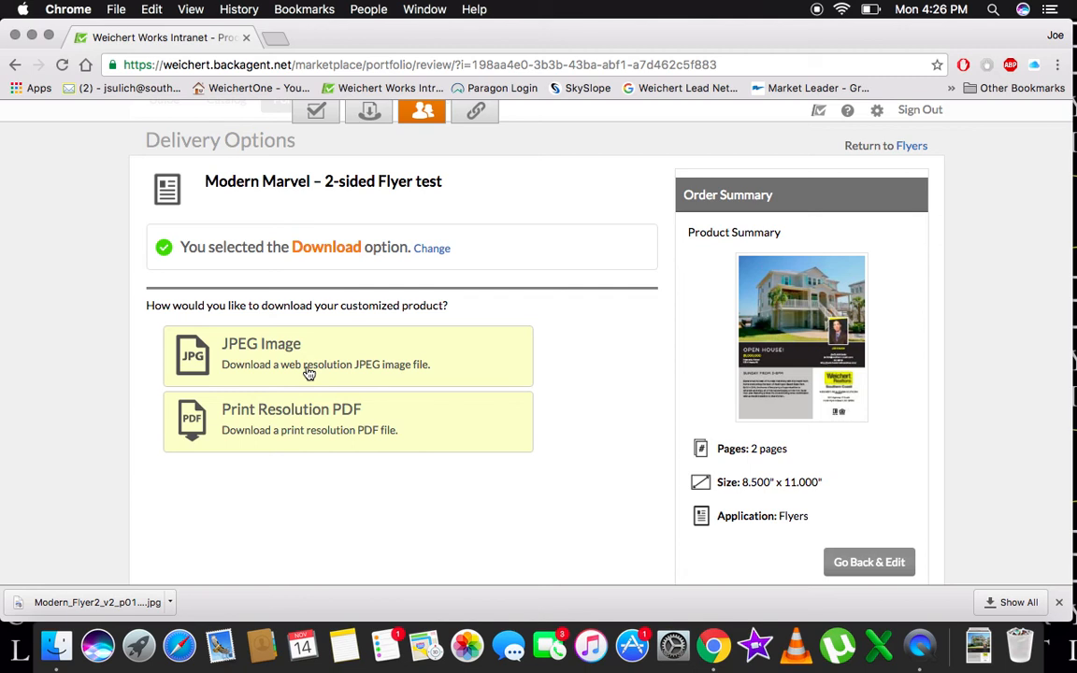
pyautogui.click(309, 374)
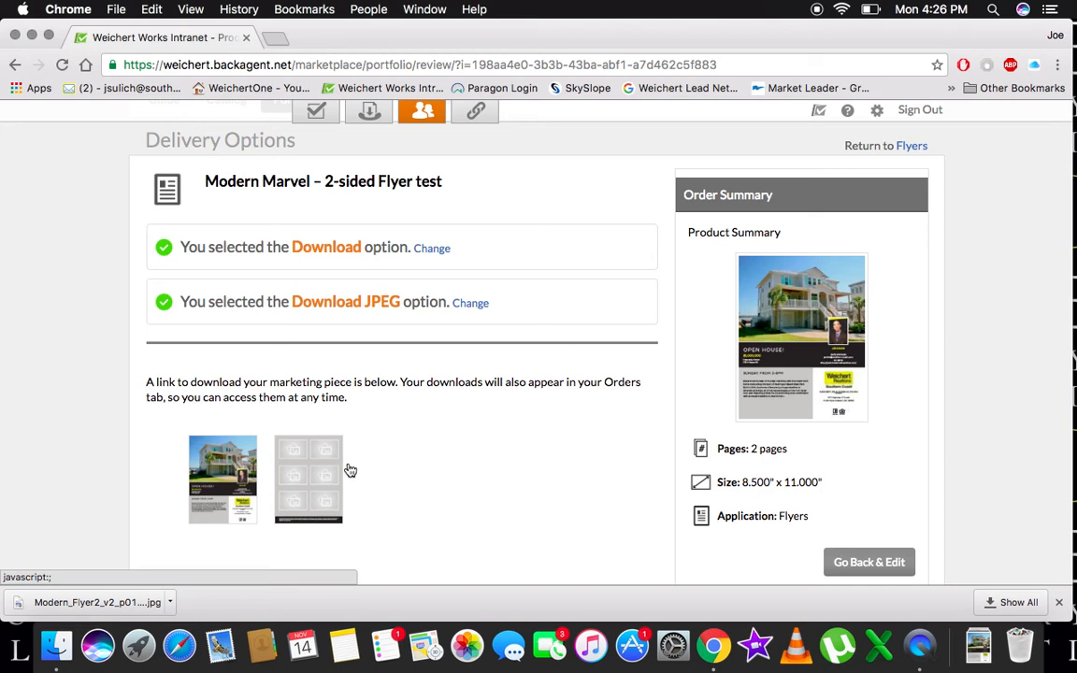
# - Open the image preview of the flyer's front page and download it
pyautogui.click(222, 474)
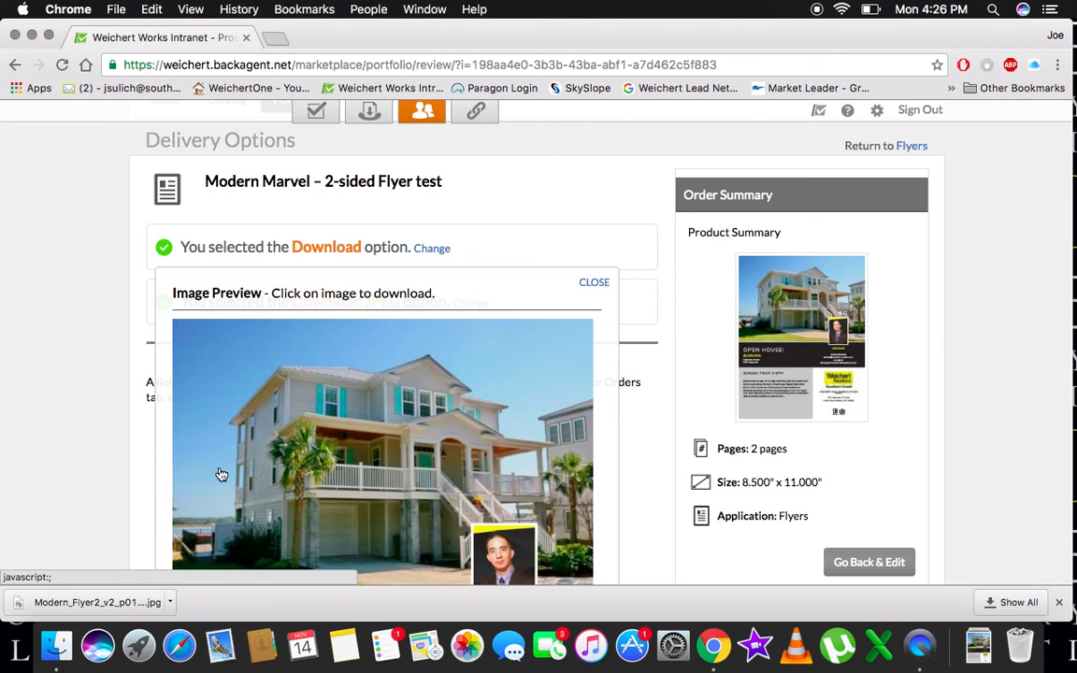
pyautogui.scroll(-3, 221, 474)
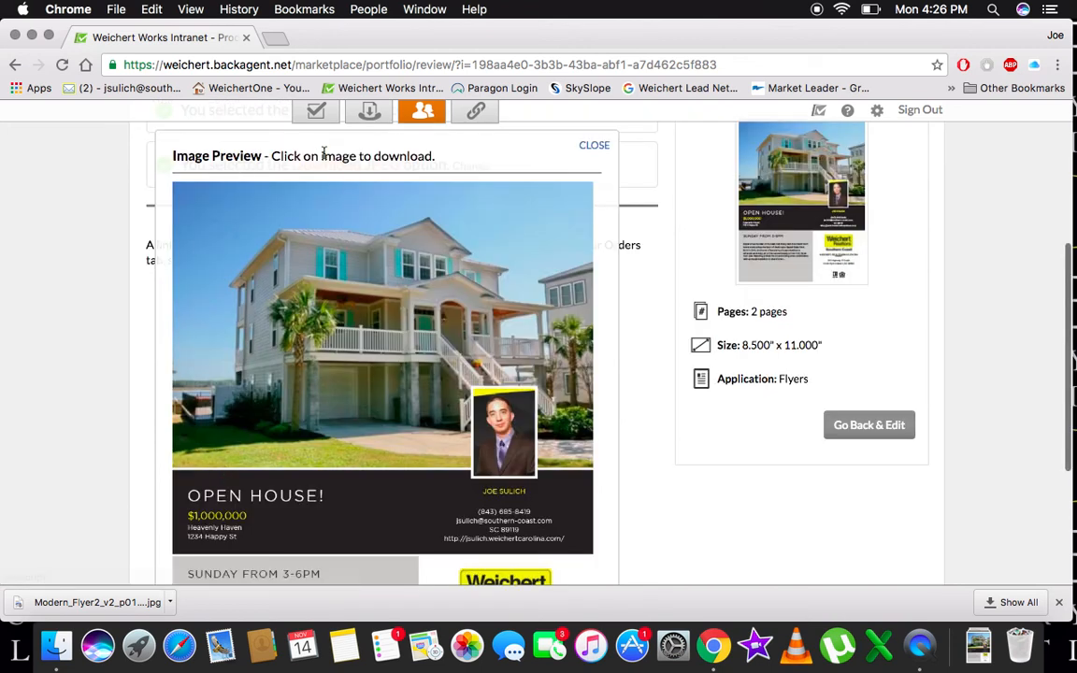
pyautogui.click(330, 404)
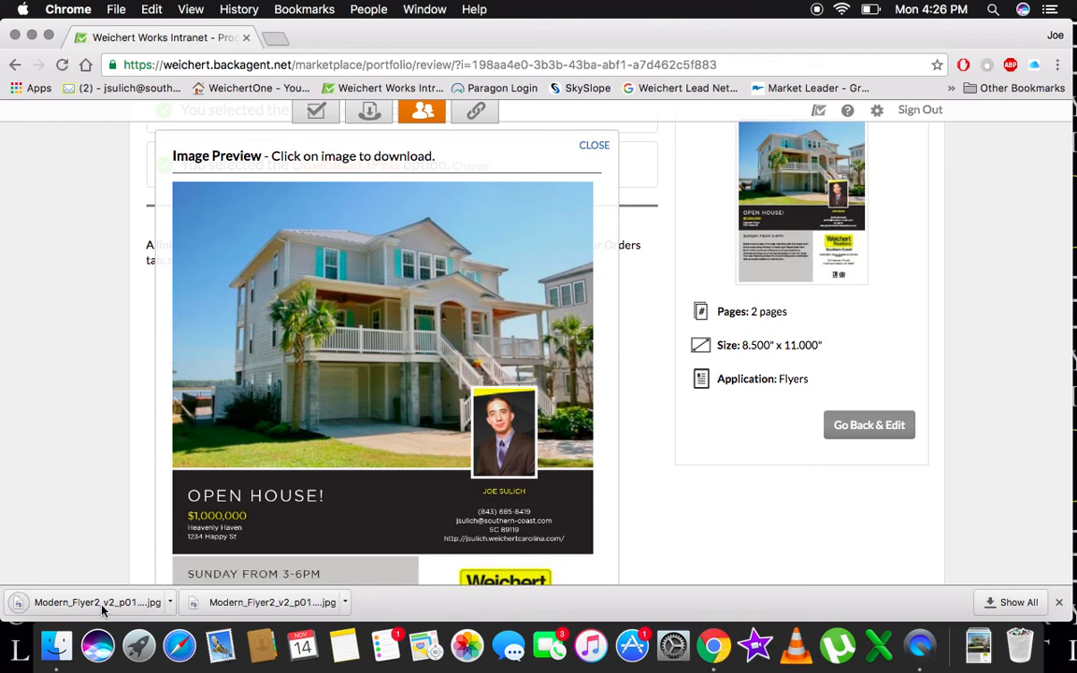
# - Review the front-page image preview down to the brokerage details, close it and return to the start of the delivery options
pyautogui.scroll(-5, 418, 360)
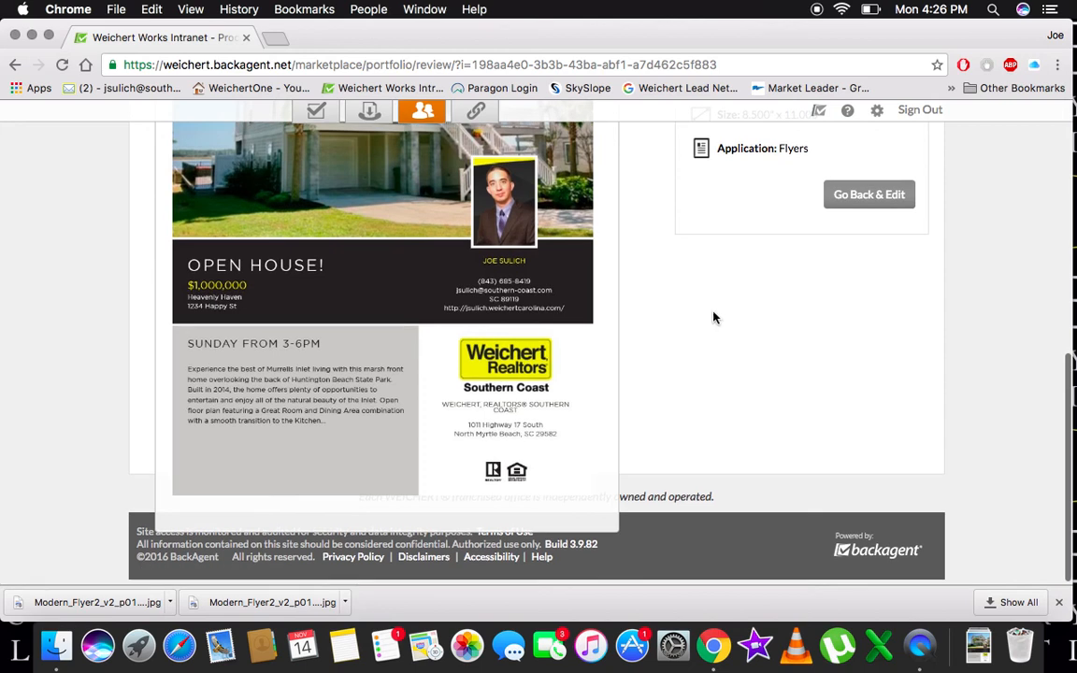
pyautogui.scroll(5, 712, 315)
pyautogui.scroll(3, 713, 317)
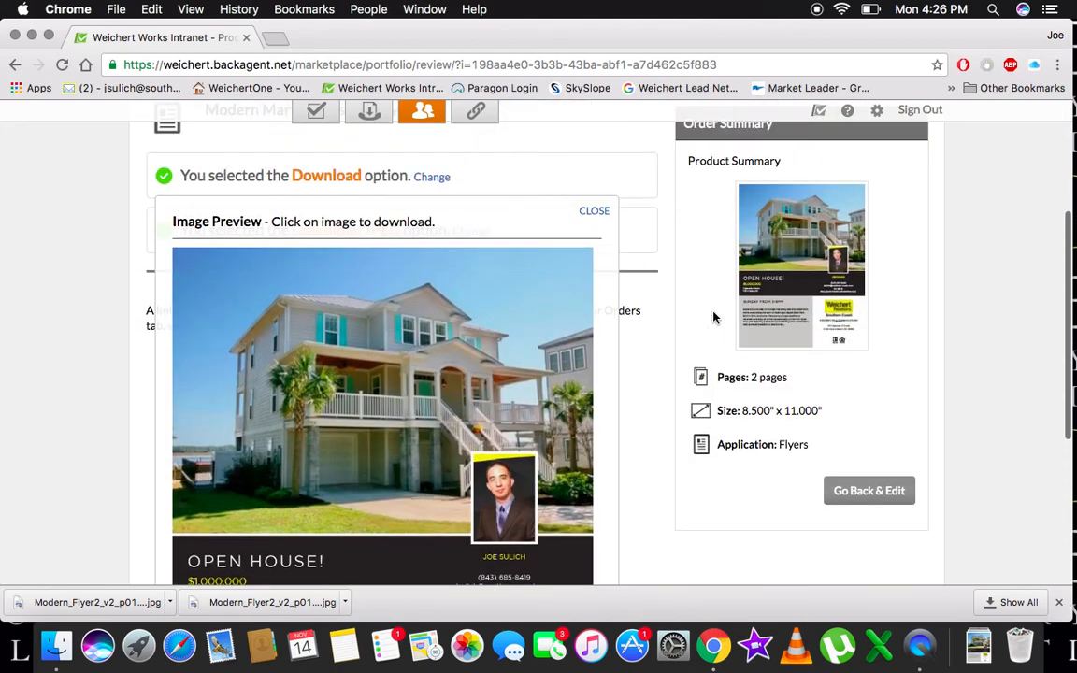
pyautogui.scroll(-1, 712, 317)
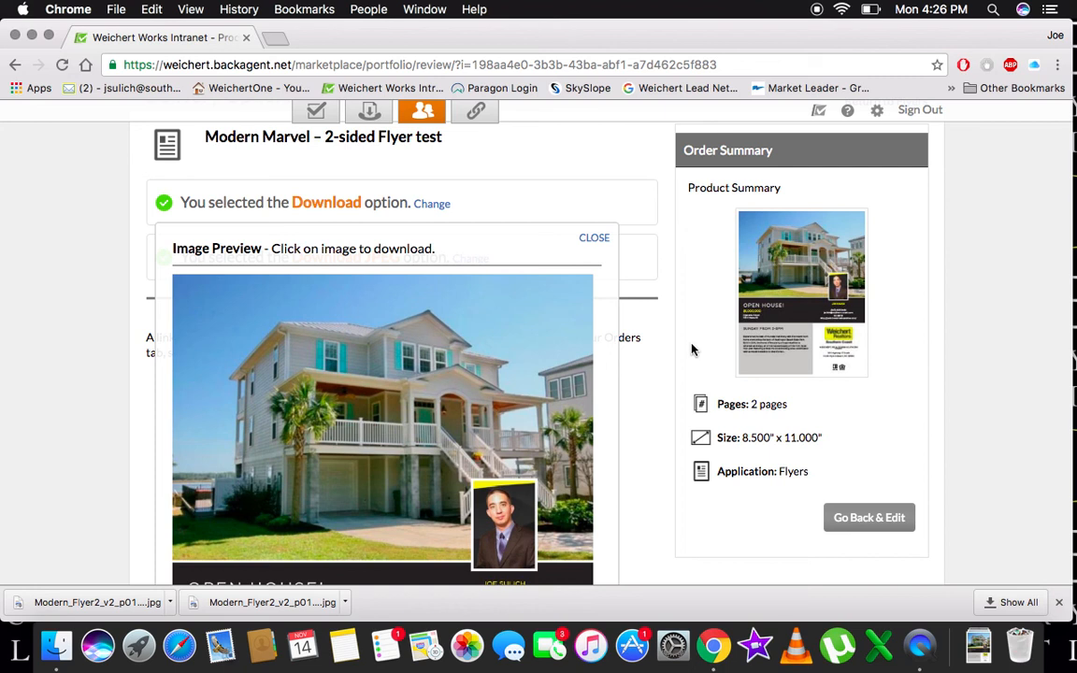
pyautogui.scroll(-2, 668, 383)
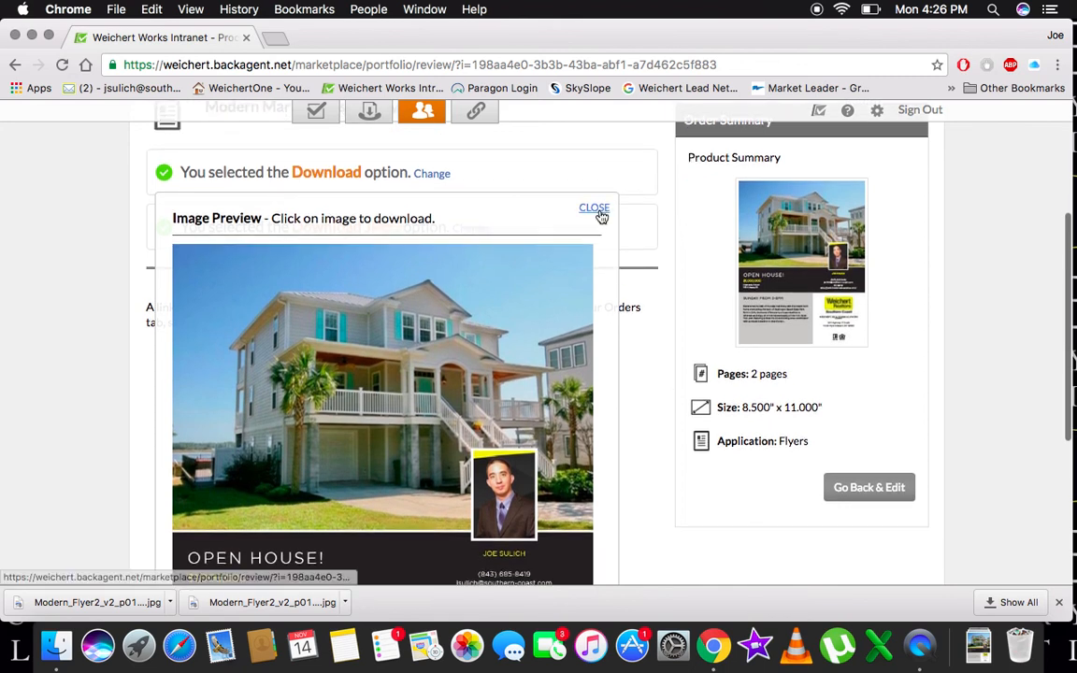
pyautogui.click(598, 210)
pyautogui.scroll(5, 629, 308)
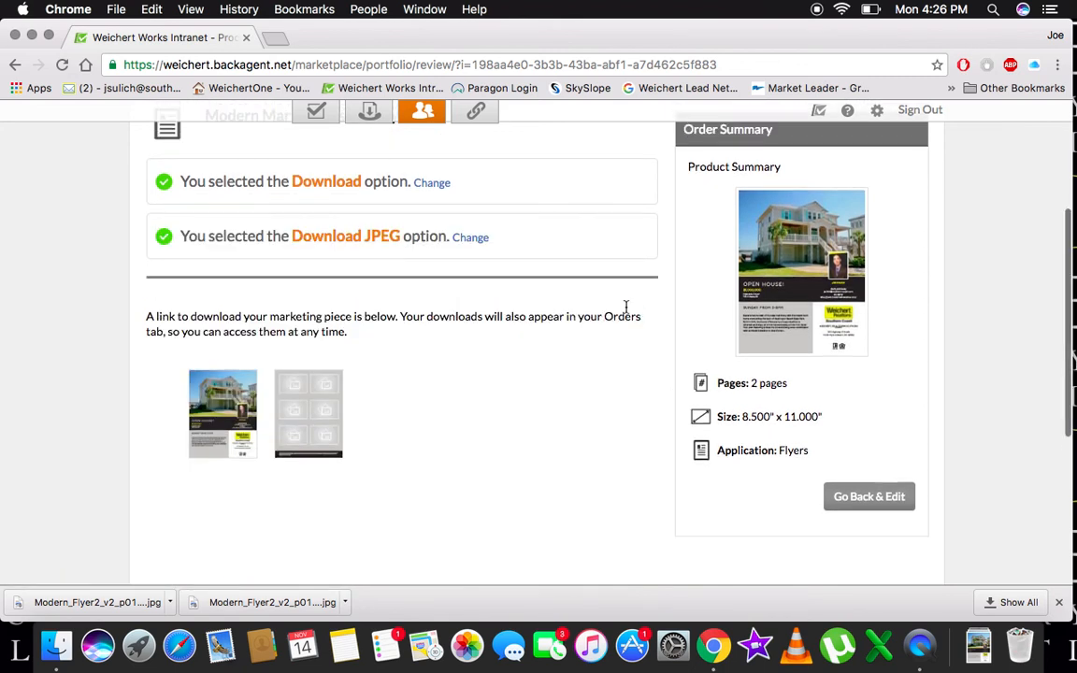
pyautogui.scroll(2, 627, 307)
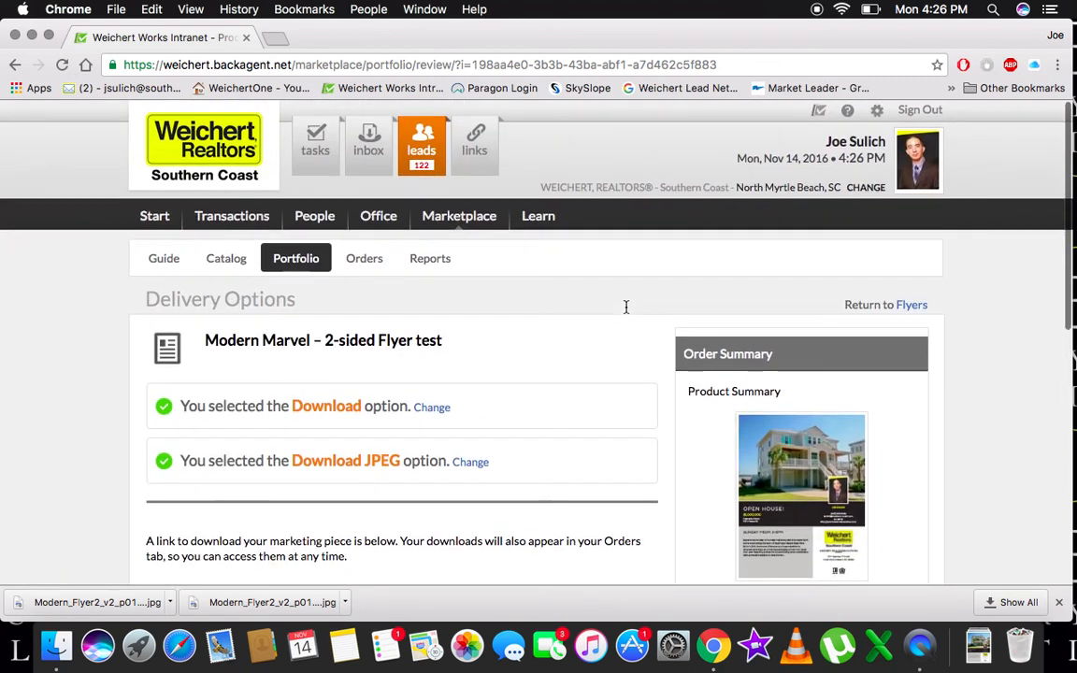